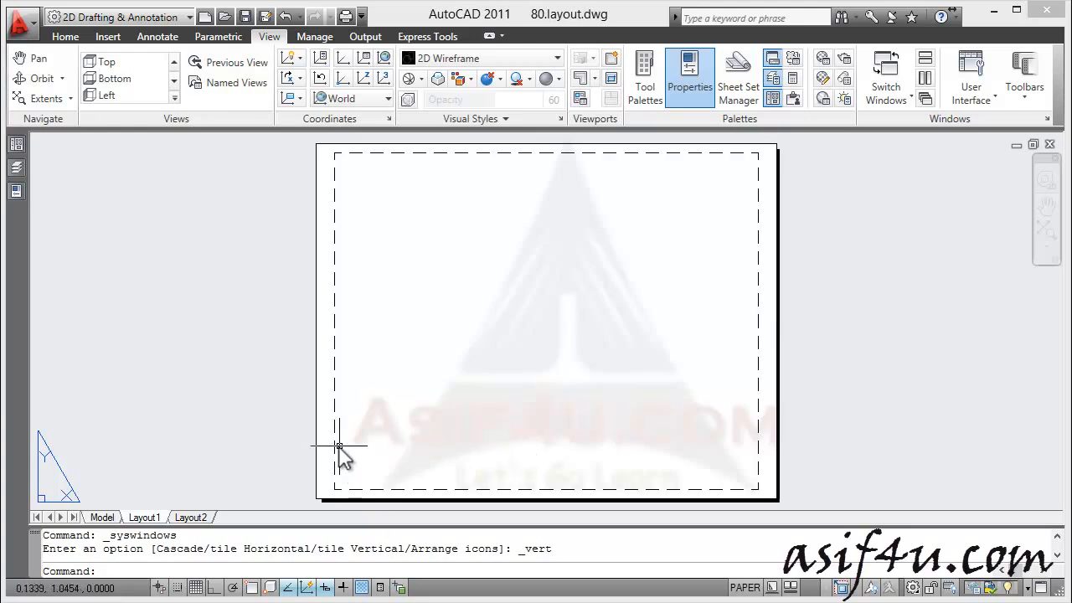
# - Draw a rectangular border just inside the dashed printable area of Layout1
pyautogui.click(65, 36)
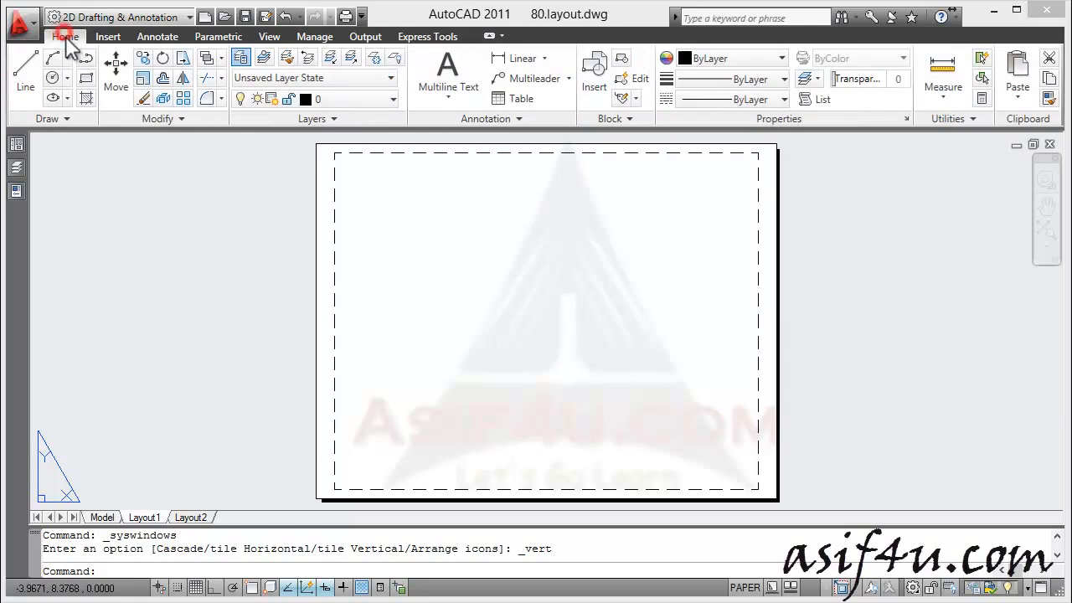
pyautogui.click(86, 79)
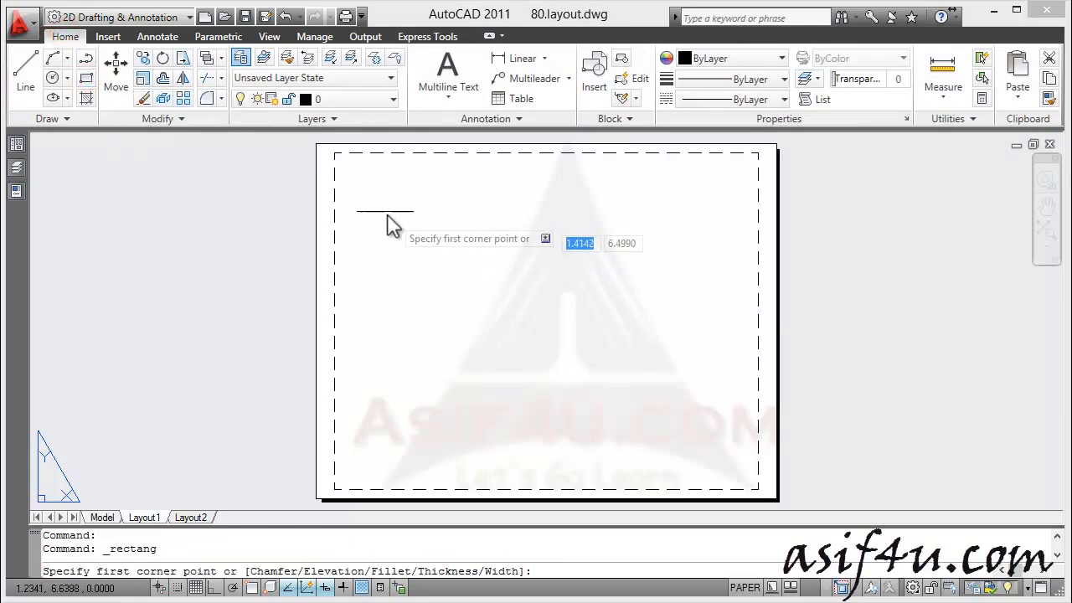
pyautogui.click(338, 156)
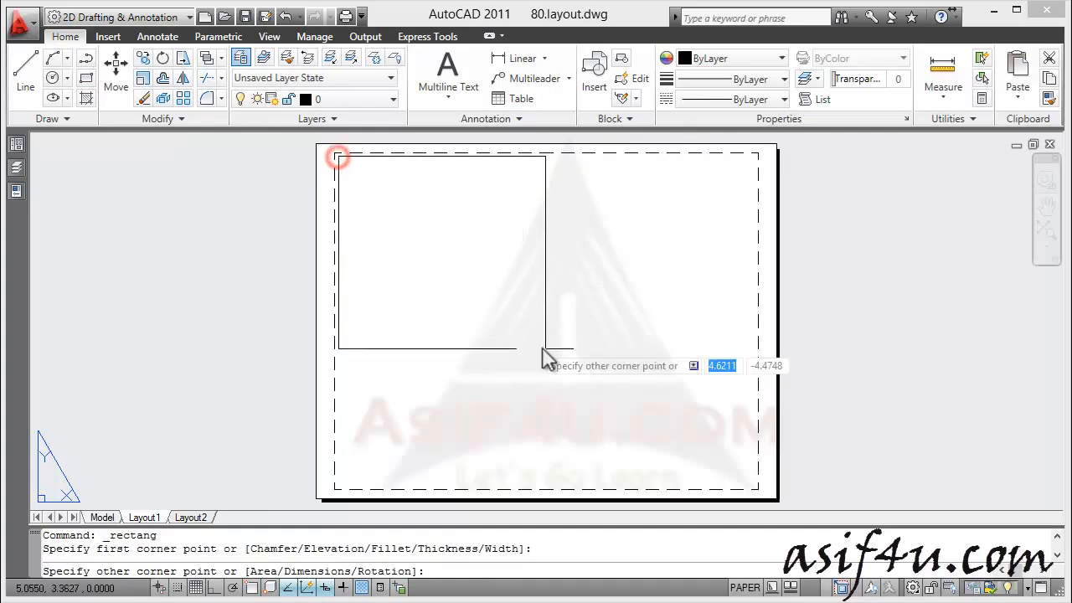
pyautogui.click(755, 486)
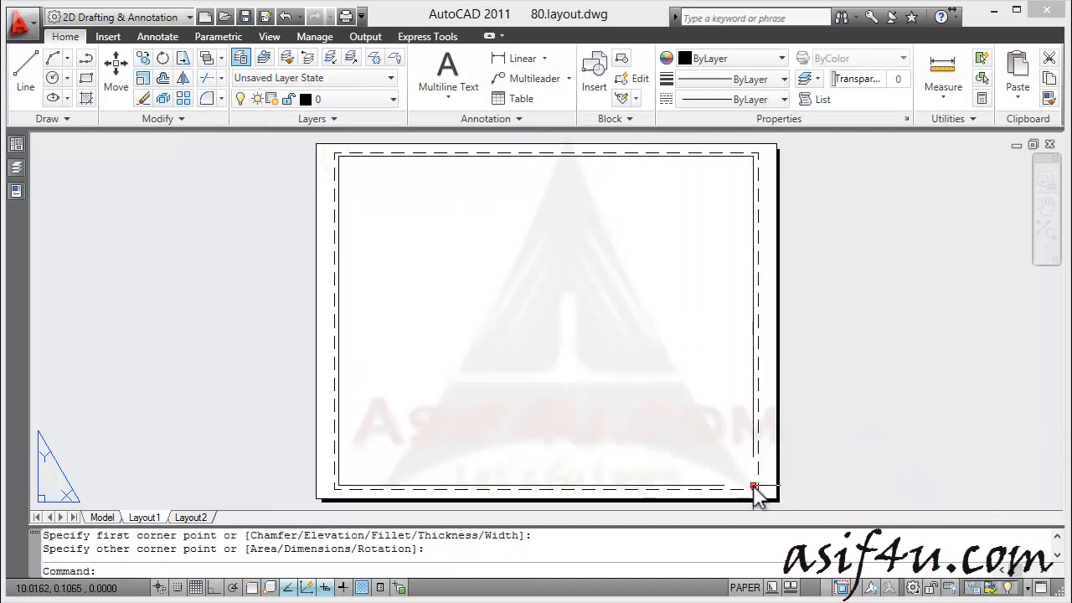
# - Try a title block rectangle from the border's lower-right corner with object snap on, and undo both rectangles
pyautogui.click(87, 77)
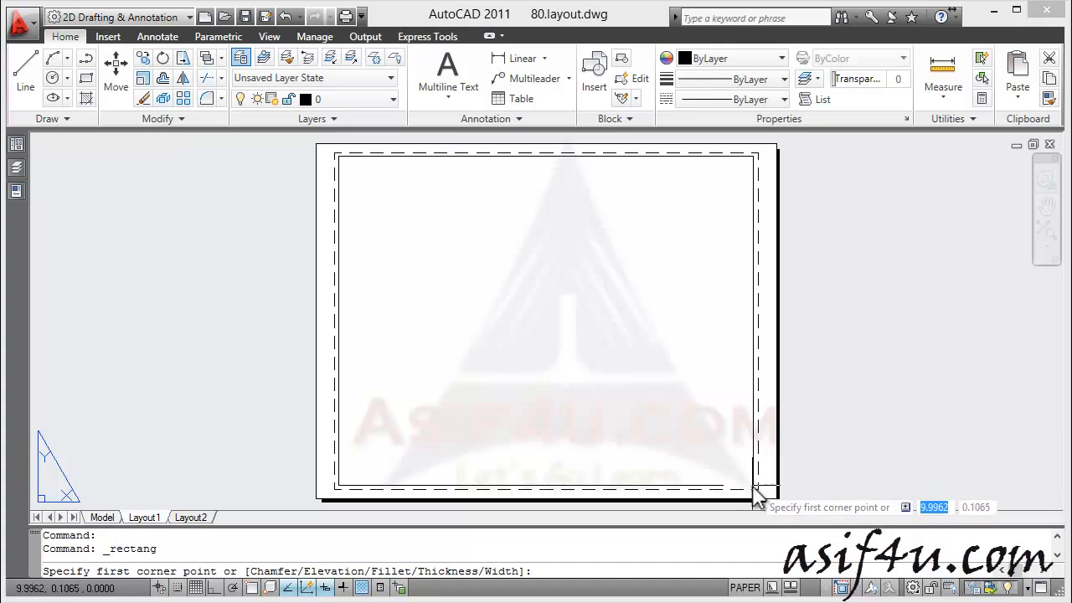
pyautogui.click(251, 588)
pyautogui.click(753, 486)
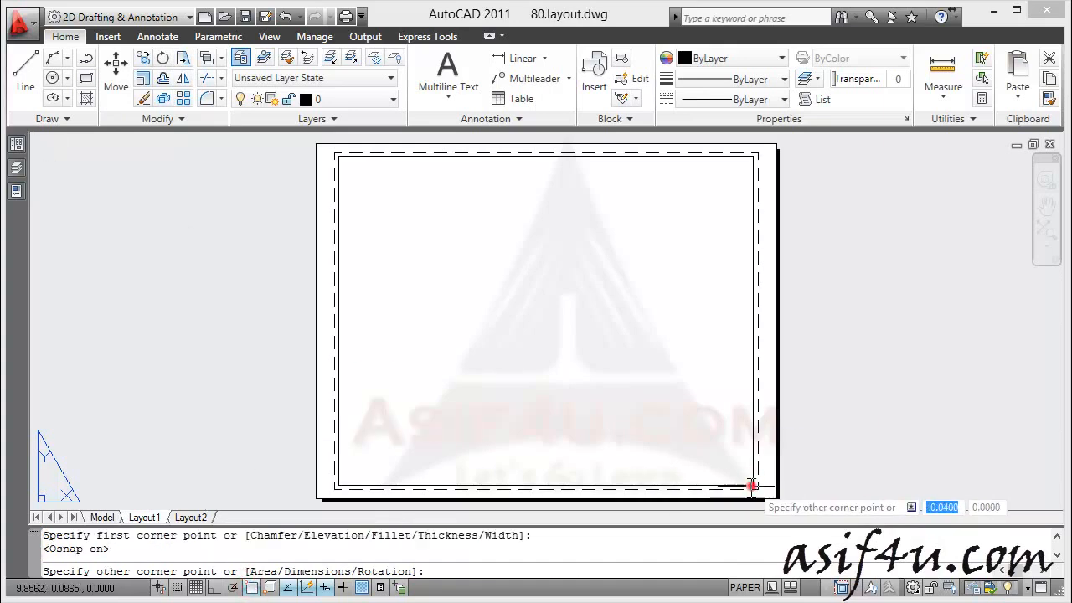
pyautogui.click(476, 410)
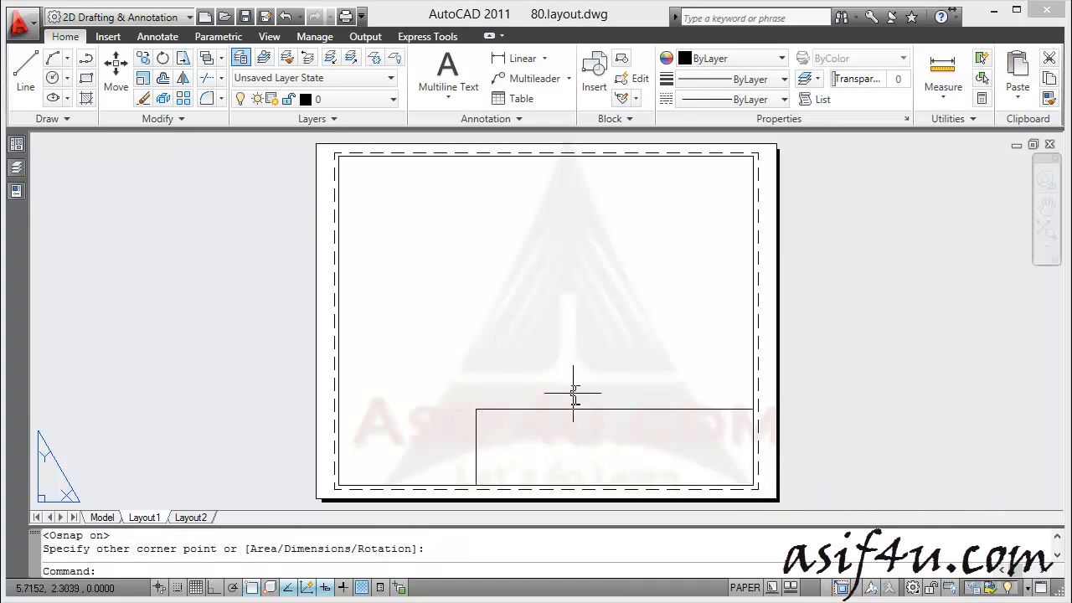
pyautogui.hotkey('ctrl', 'z')
pyautogui.hotkey('ctrl', 'z')
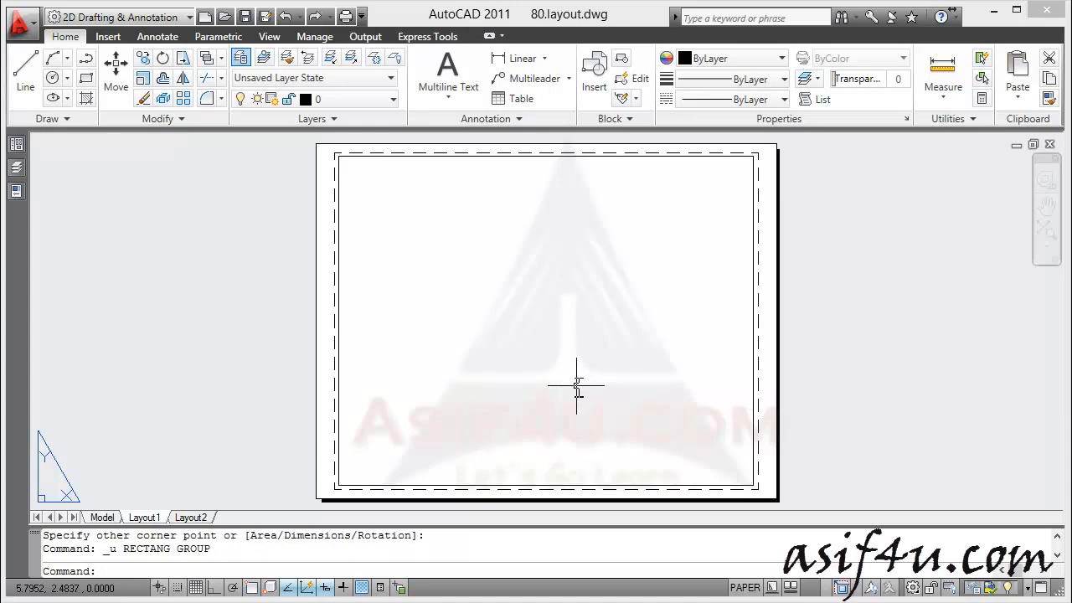
# - Tile 80.layout.dwg and 81.title block.dwg vertically side by side
pyautogui.click(269, 36)
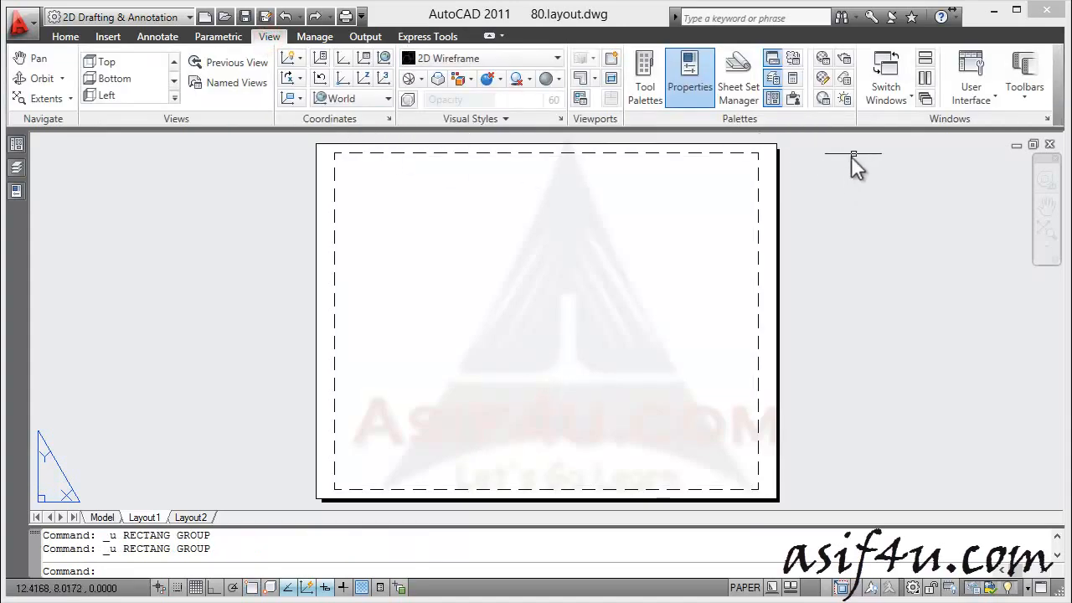
pyautogui.click(925, 78)
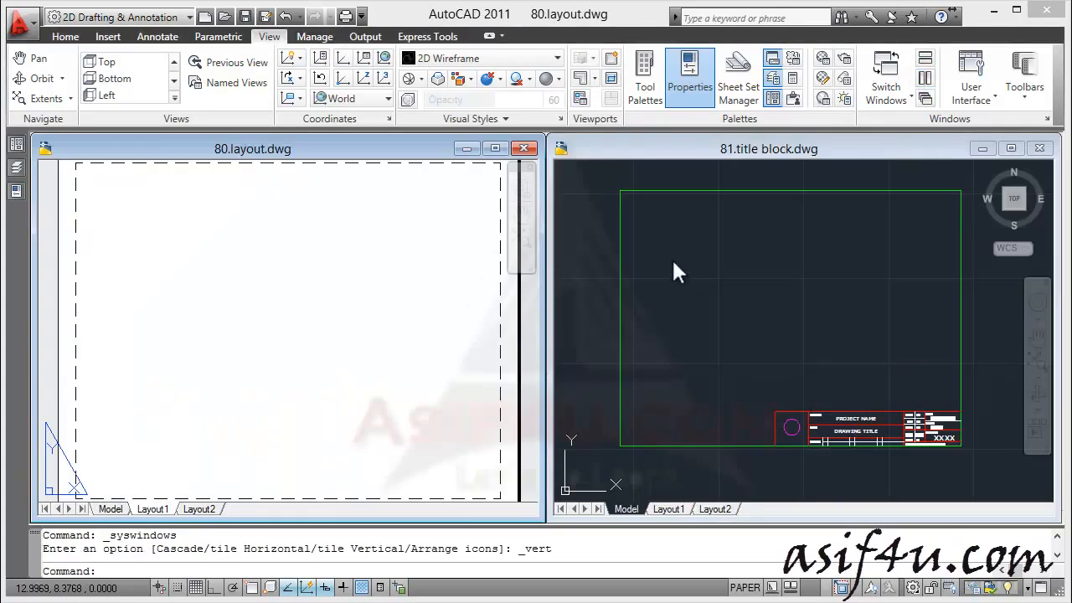
pyautogui.click(331, 292)
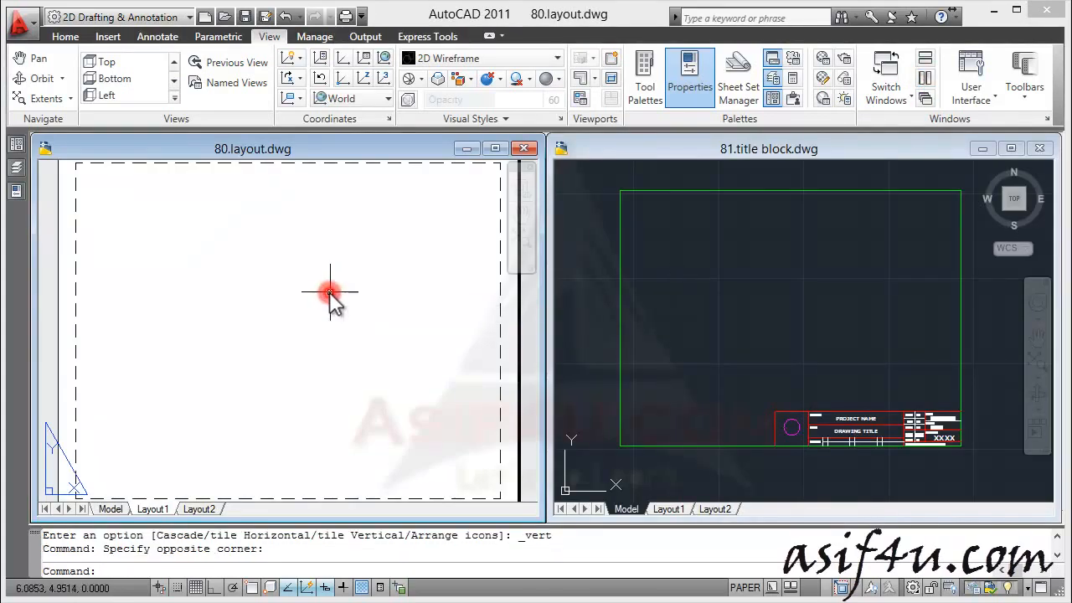
pyautogui.scroll(-1, 331, 292)
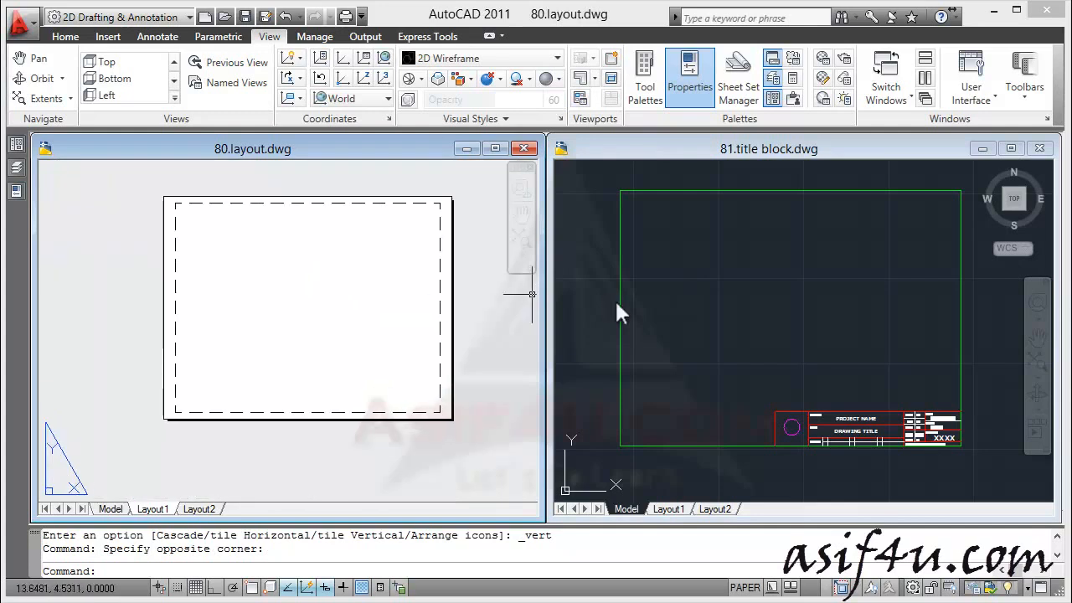
# - Copy the green border and title block from 81.title block.dwg into Layout1 of 80.layout.dwg as a block, just inside the printable area
pyautogui.click(712, 289)
pyautogui.click(728, 289)
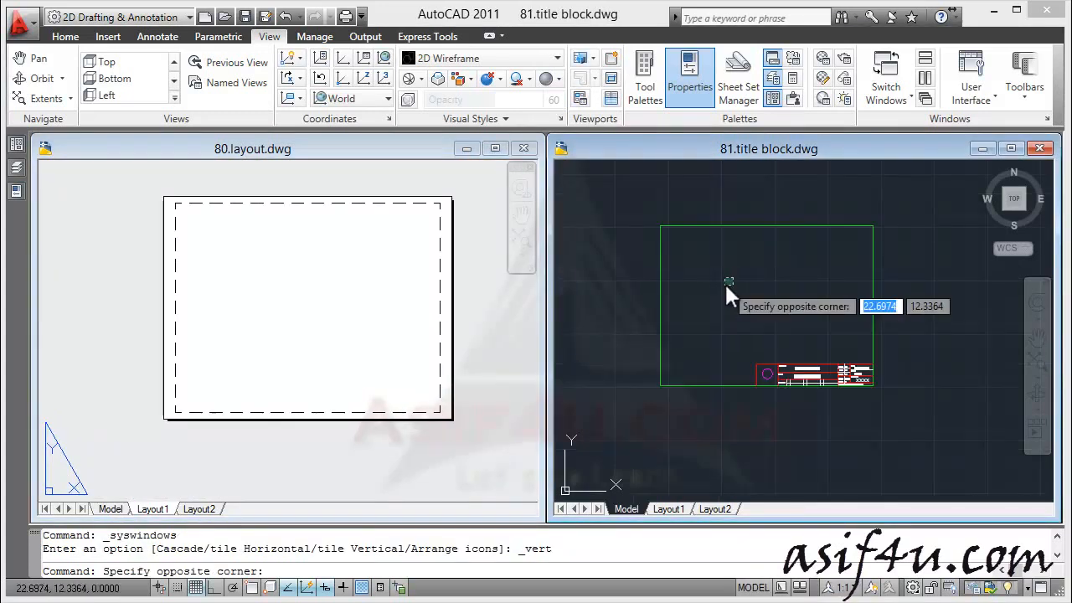
pyautogui.scroll(-2, 727, 276)
pyautogui.click(752, 272)
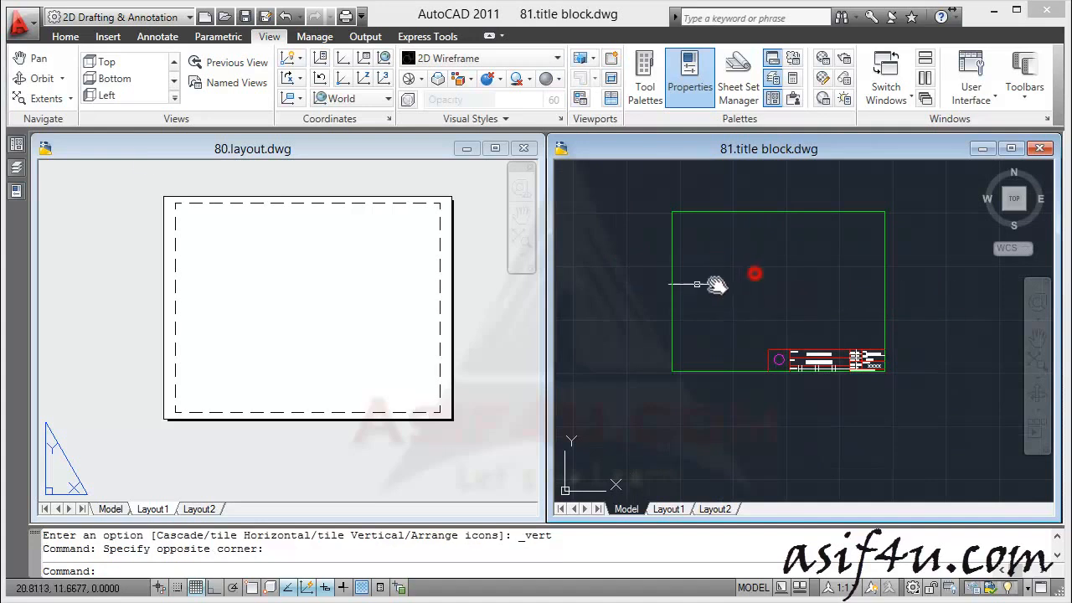
pyautogui.click(652, 199)
pyautogui.click(919, 405)
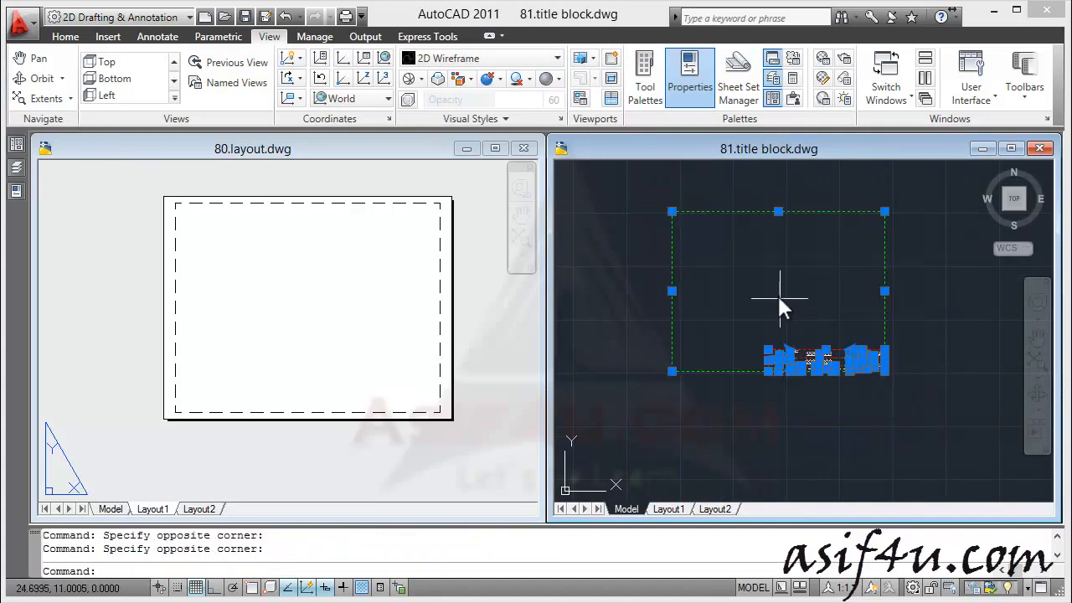
pyautogui.click(672, 292)
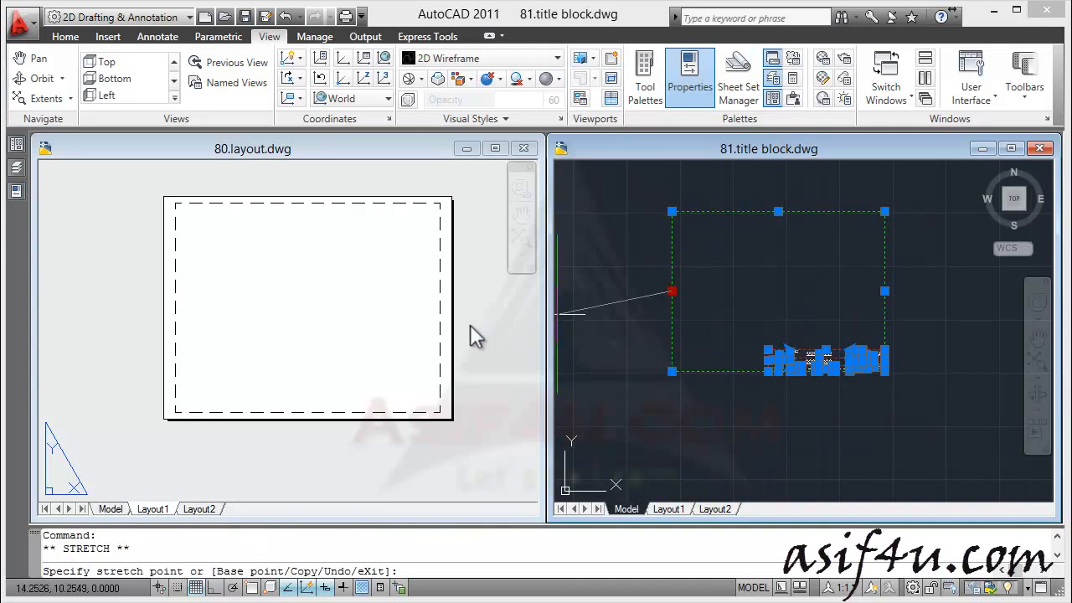
pyautogui.click(670, 290)
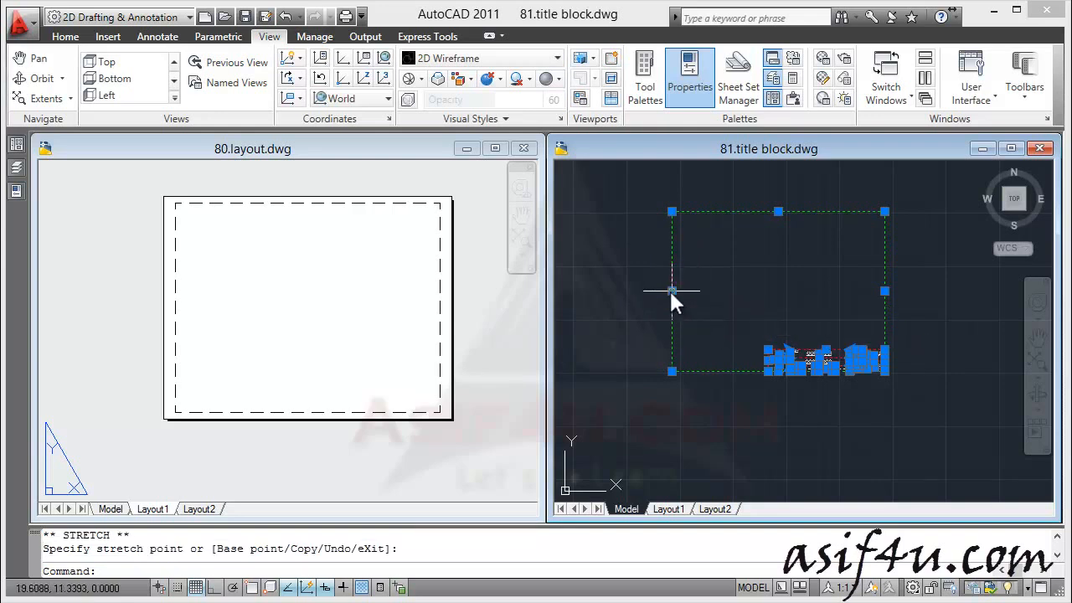
pyautogui.moveTo(670, 290); pyautogui.dragTo(174, 307)
pyautogui.moveTo(174, 307); pyautogui.dragTo(176, 309, button='right')
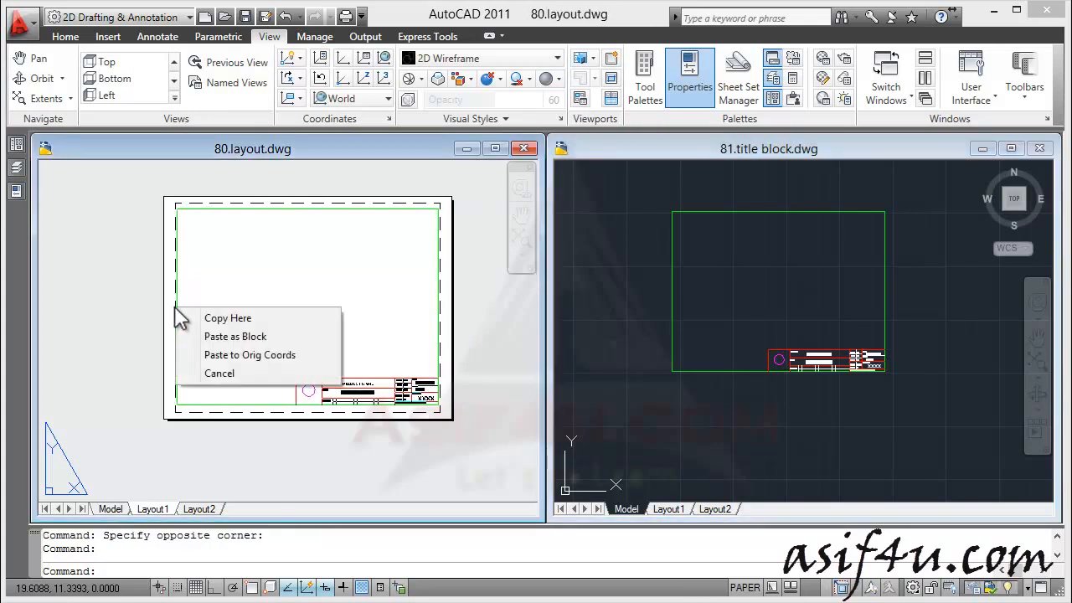
pyautogui.click(209, 336)
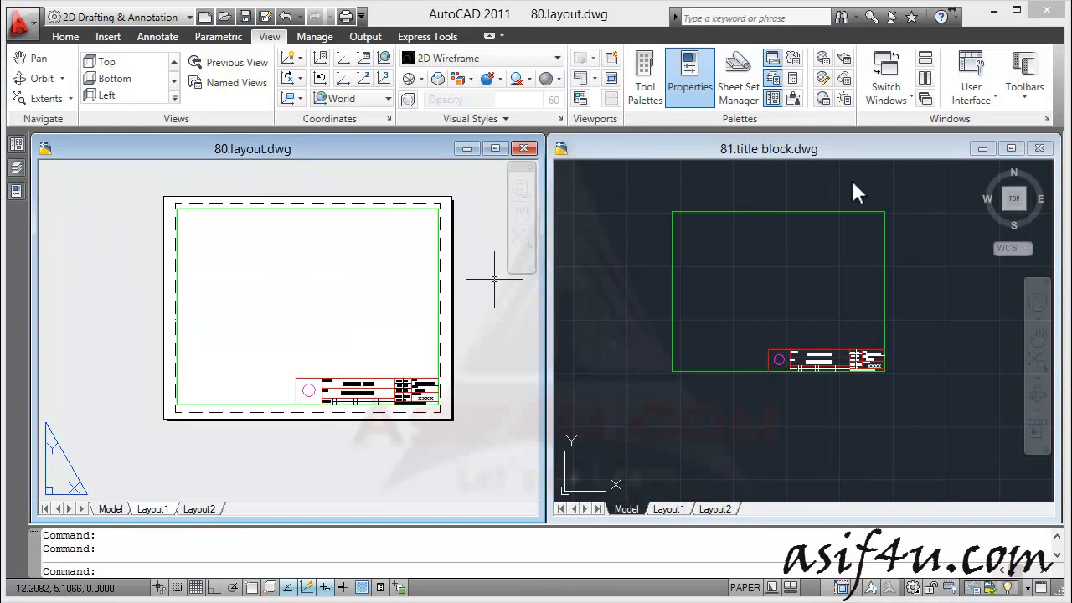
# - Close 81.title block.dwg and maximize the 80.layout.dwg drawing
pyautogui.click(1039, 152)
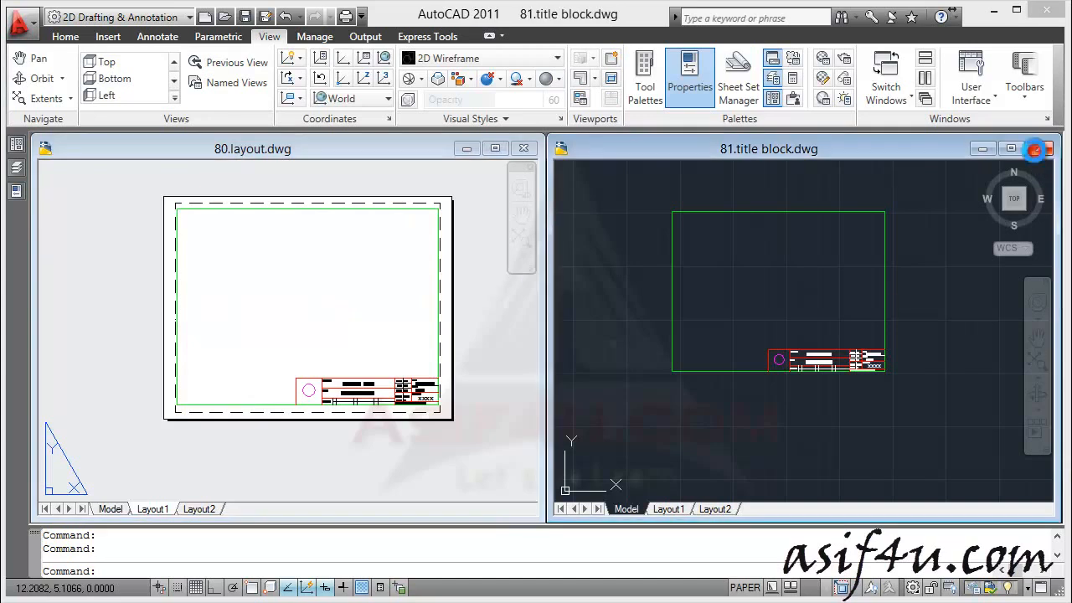
pyautogui.click(521, 348)
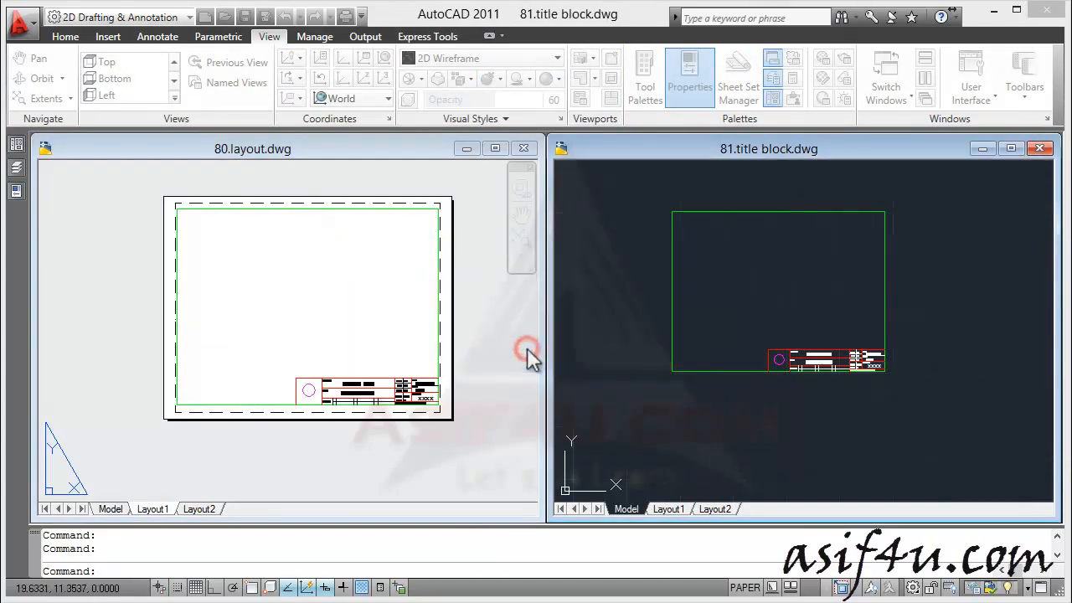
pyautogui.click(495, 148)
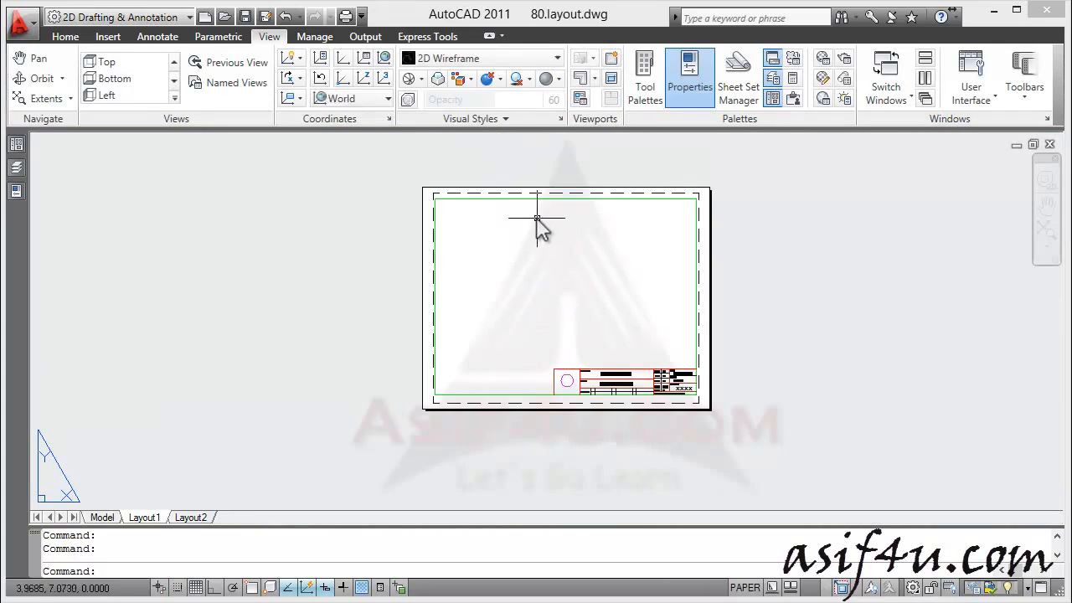
pyautogui.scroll(2, 541, 222)
pyautogui.scroll(1, 574, 293)
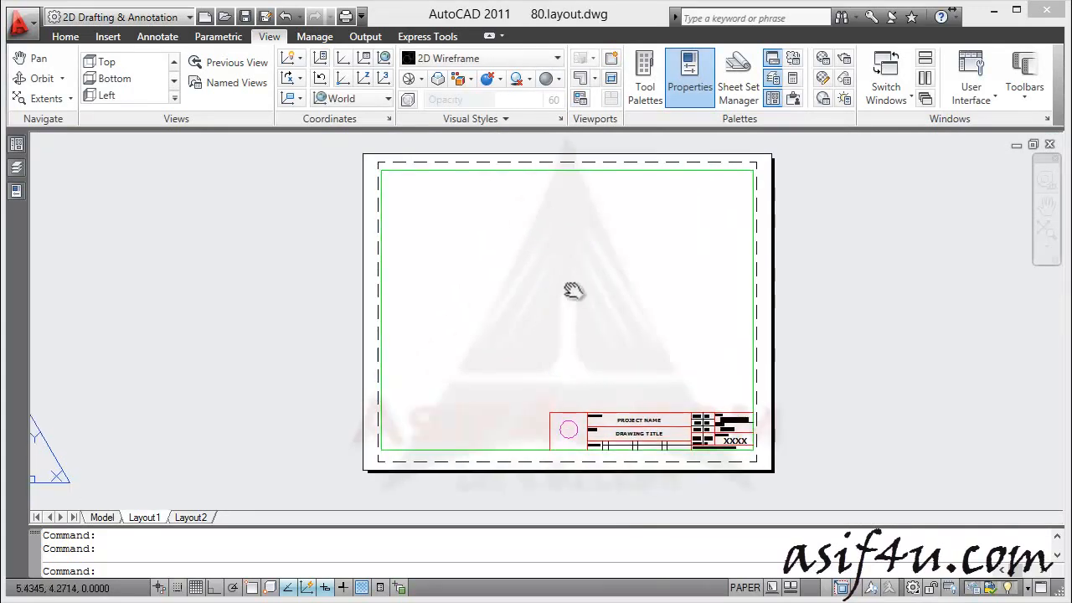
pyautogui.scroll(2, 612, 340)
pyautogui.scroll(4, 555, 402)
pyautogui.scroll(-5, 555, 403)
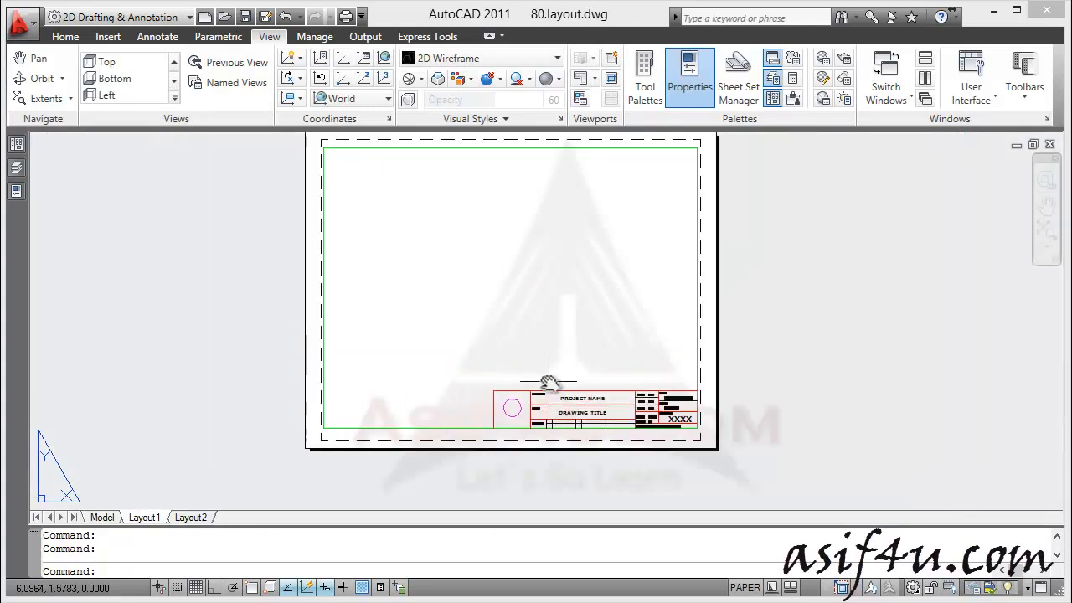
pyautogui.moveTo(437, 256); pyautogui.dragTo(455, 292, button='middle')
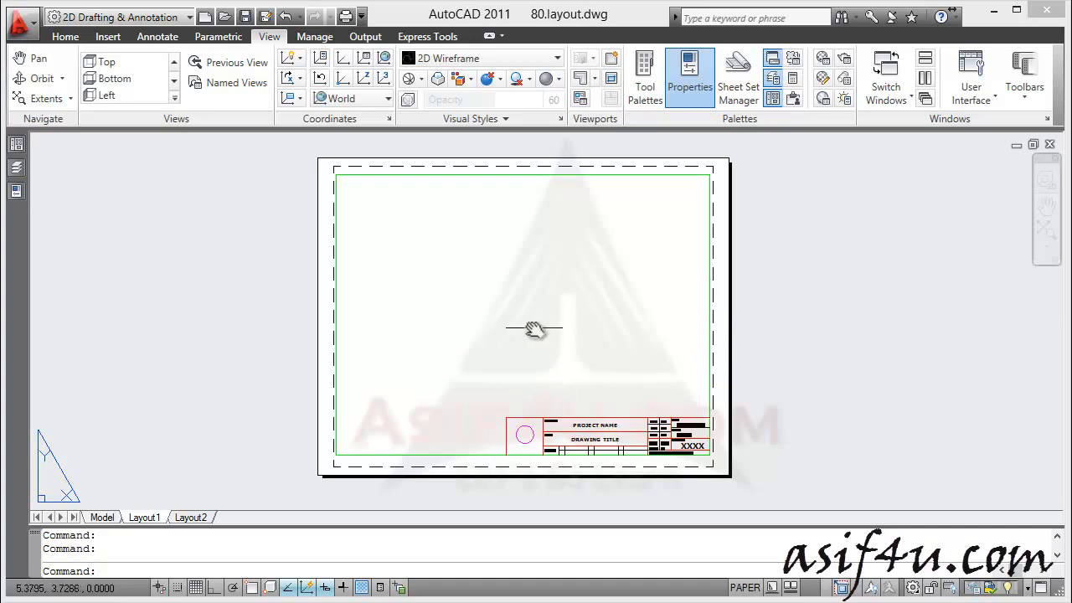
# - Modify Layout1's page setup with monochrome.ctb as the plot style table
pyautogui.rightClick(136, 515)
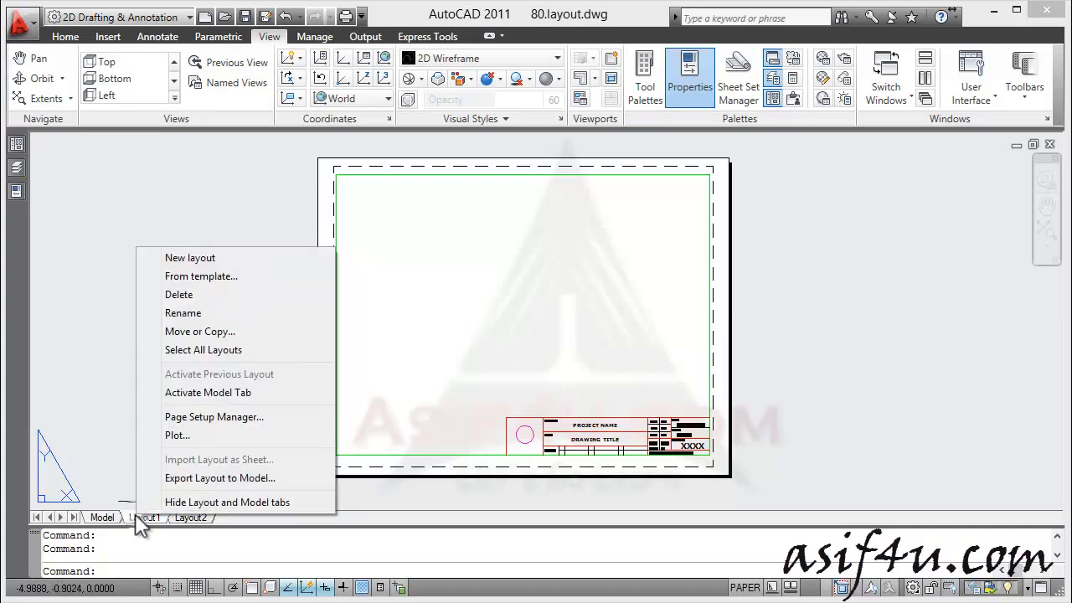
pyautogui.click(208, 417)
pyautogui.click(667, 280)
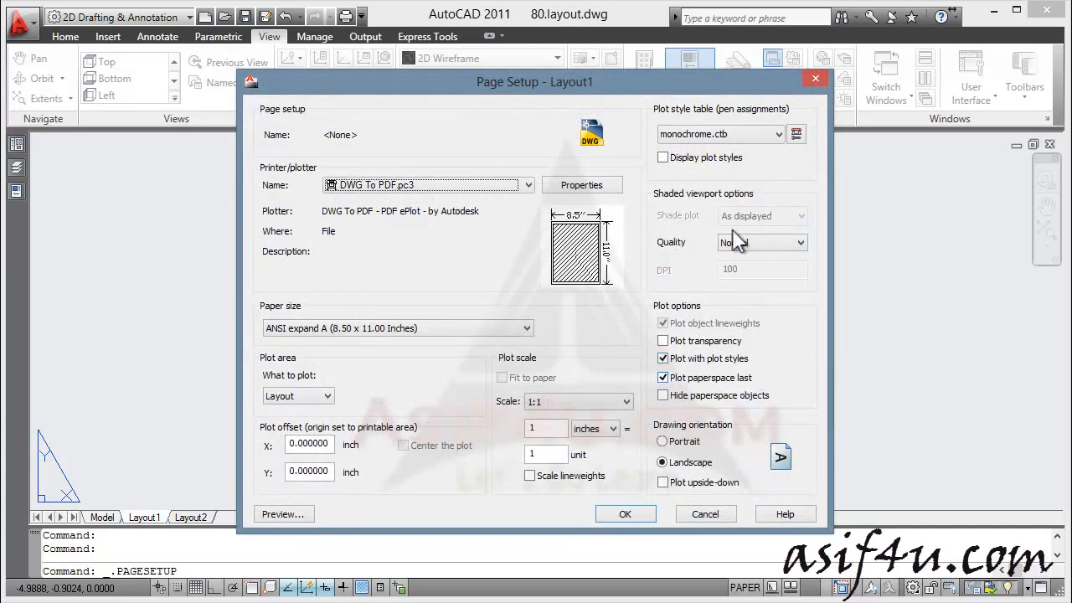
pyautogui.click(776, 134)
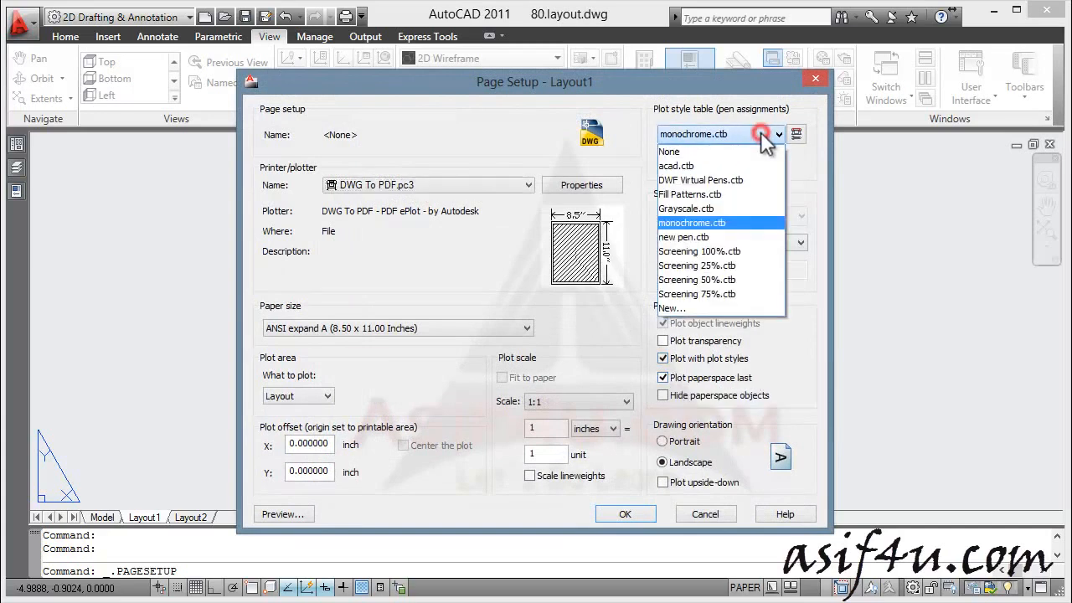
pyautogui.click(735, 222)
pyautogui.click(625, 513)
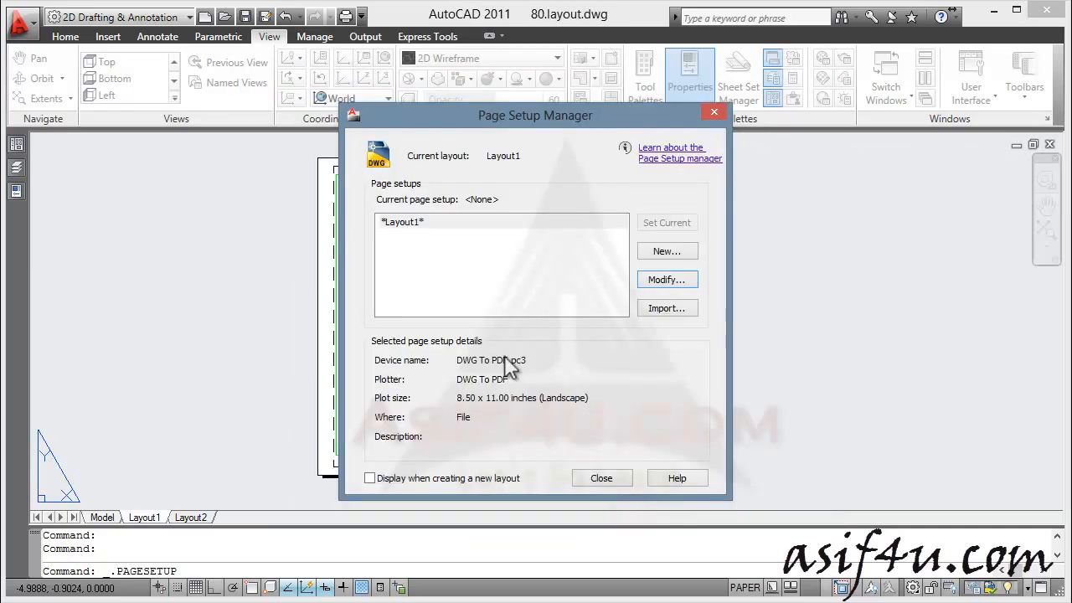
pyautogui.click(608, 481)
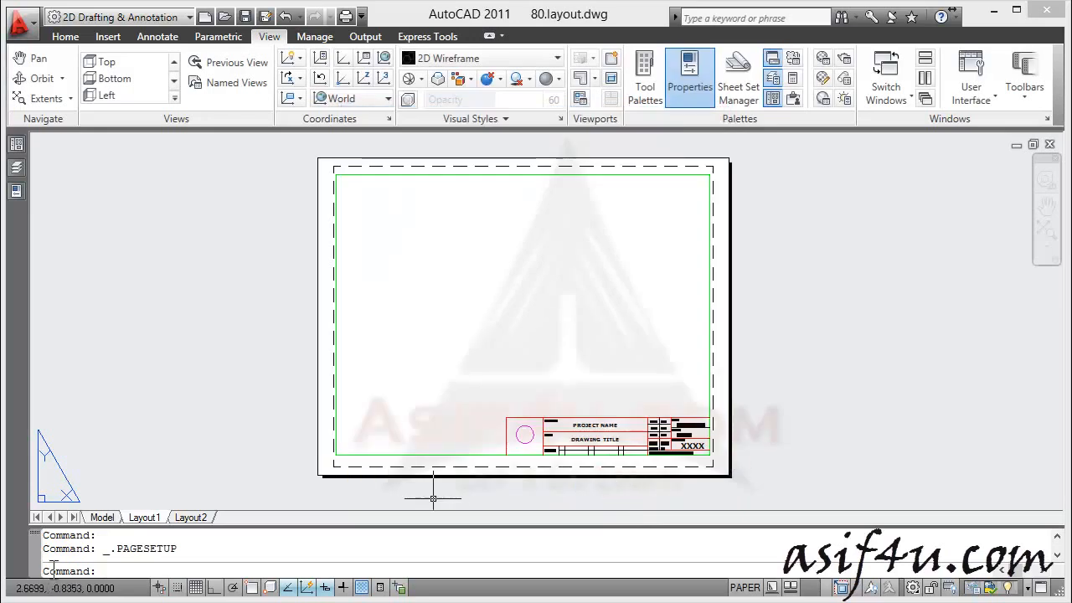
# - Review the list of layers in the drawing without changing the current layer
pyautogui.moveTo(101, 526)
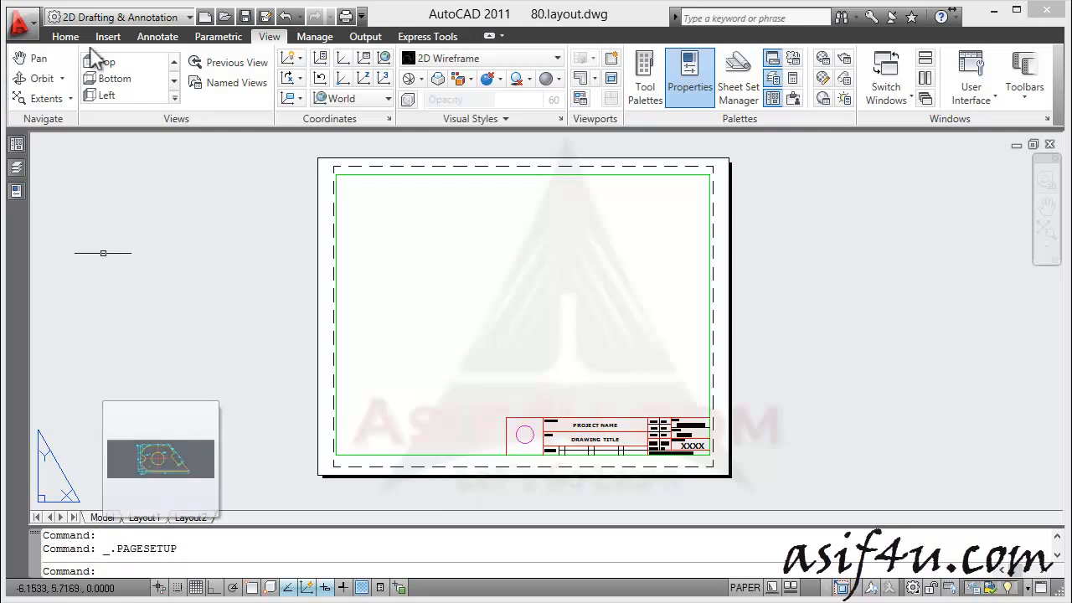
pyautogui.click(65, 37)
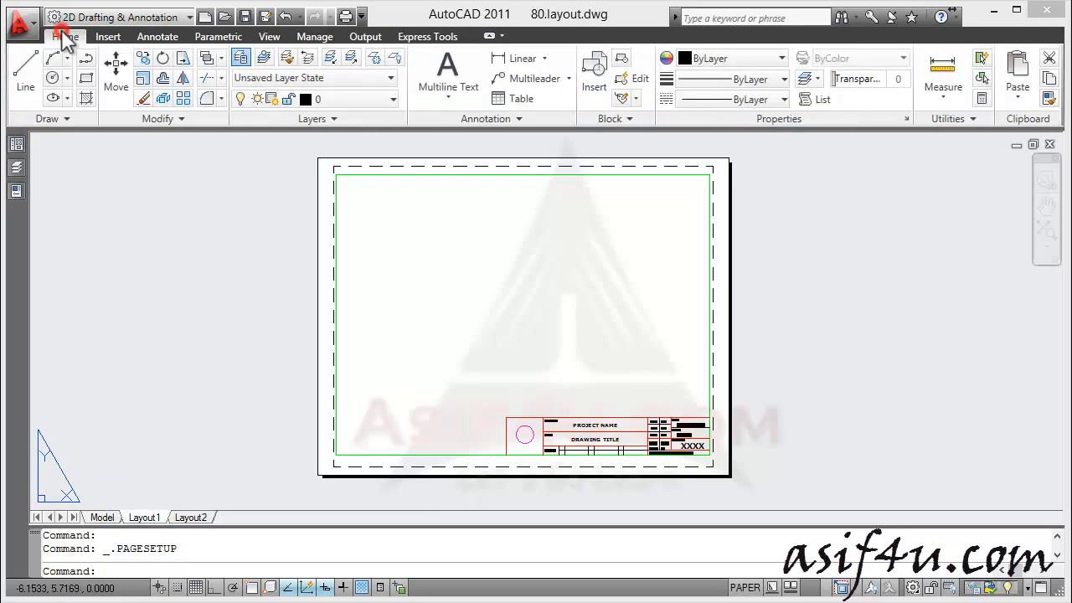
pyautogui.click(352, 99)
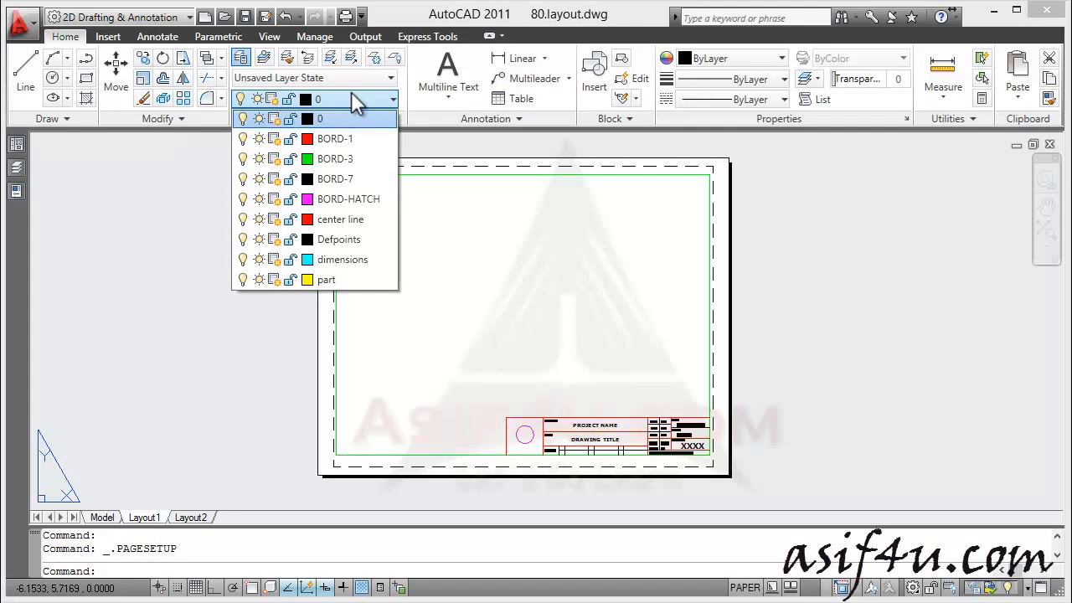
pyautogui.click(352, 99)
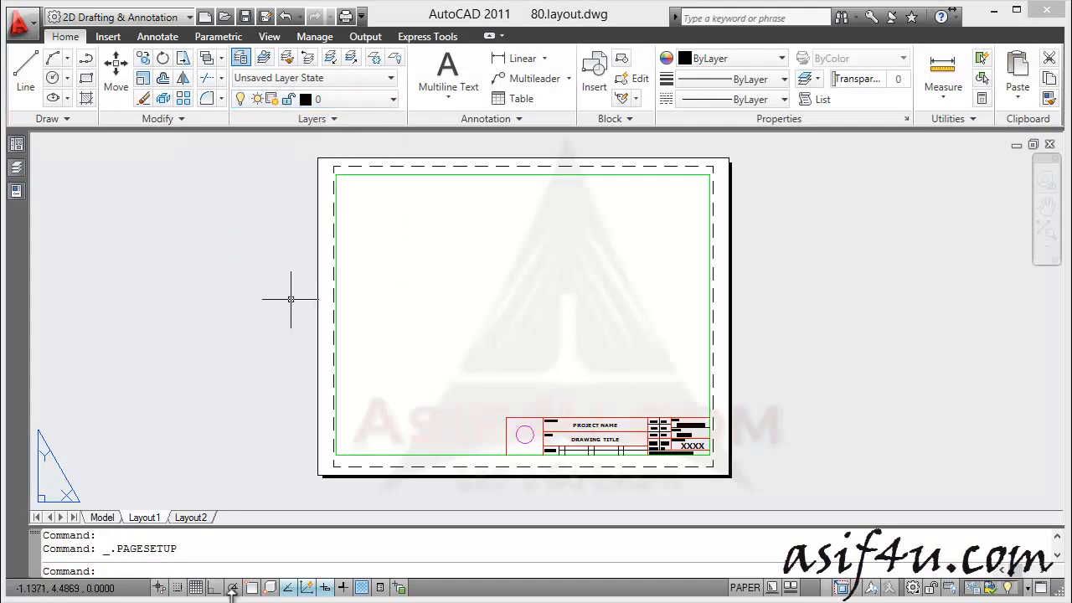
# - Modify Layout1's page setup to display plot styles in the layout, keeping monochrome.ctb as the plot style table
pyautogui.rightClick(148, 516)
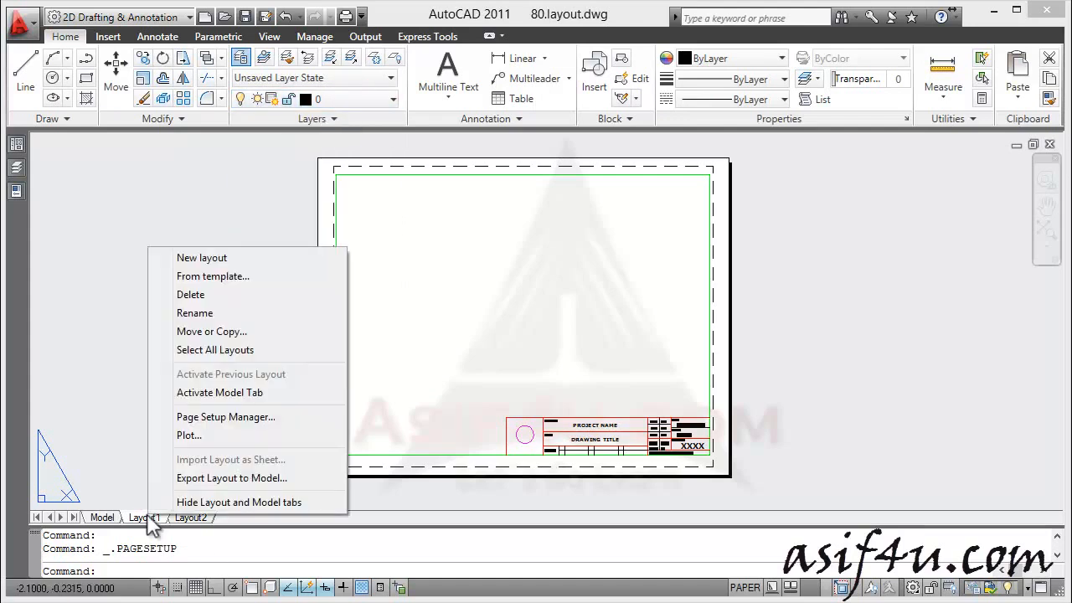
pyautogui.click(220, 417)
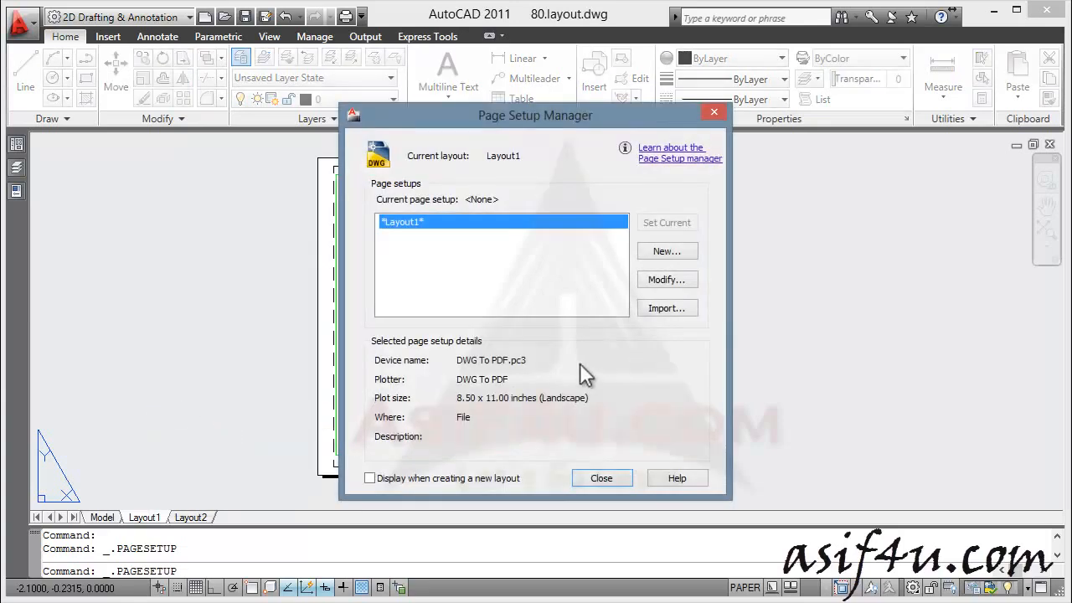
pyautogui.click(655, 282)
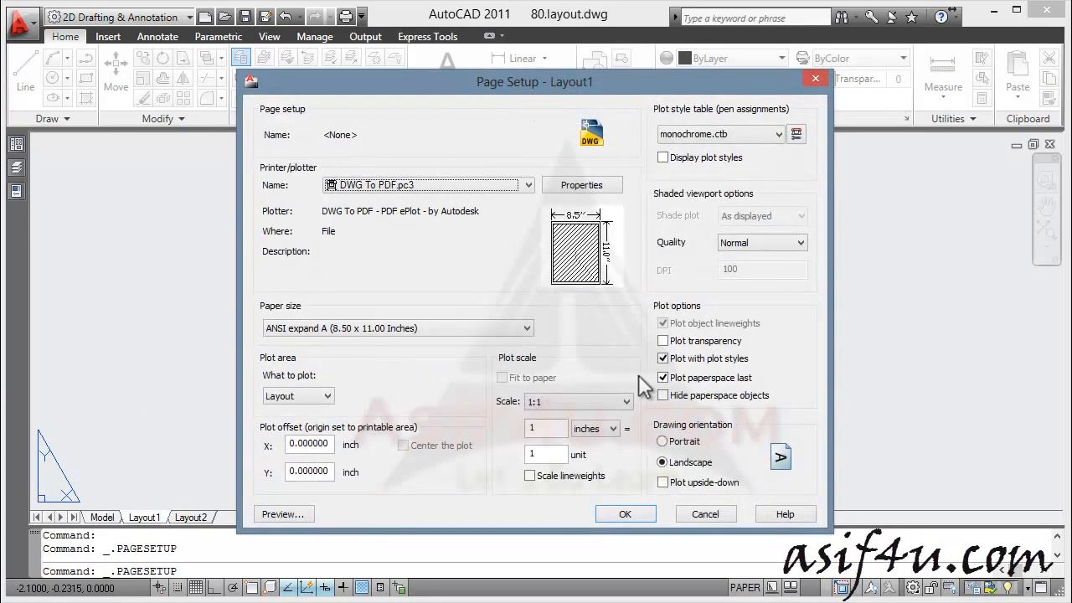
pyautogui.click(685, 157)
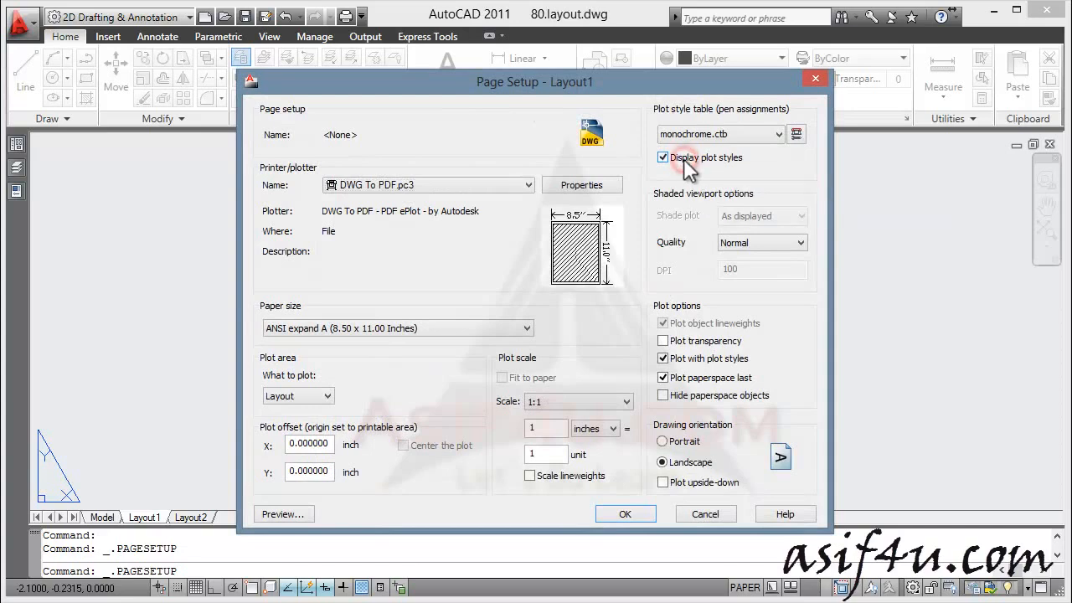
pyautogui.click(775, 131)
pyautogui.click(775, 132)
pyautogui.click(640, 511)
pyautogui.click(599, 477)
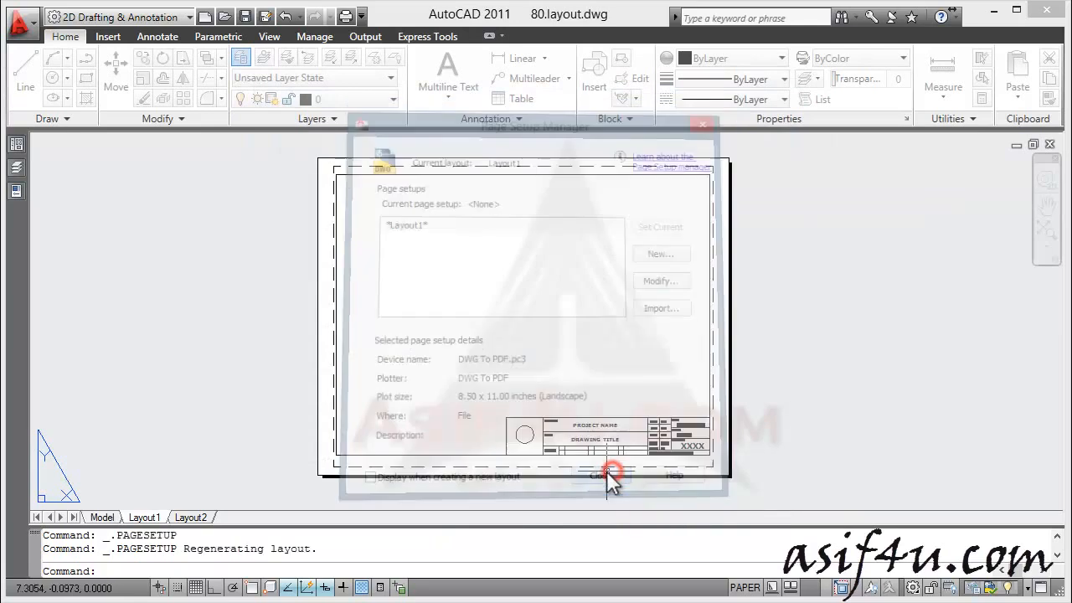
# - Examine the title block's details in Layout1 and the dimensioned part drawing in model space, then return to Layout1
pyautogui.moveTo(598, 311)
pyautogui.mouseDown(button='middle')
pyautogui.moveTo(563, 325)
pyautogui.moveTo(577, 311)
pyautogui.mouseUp(button='middle')
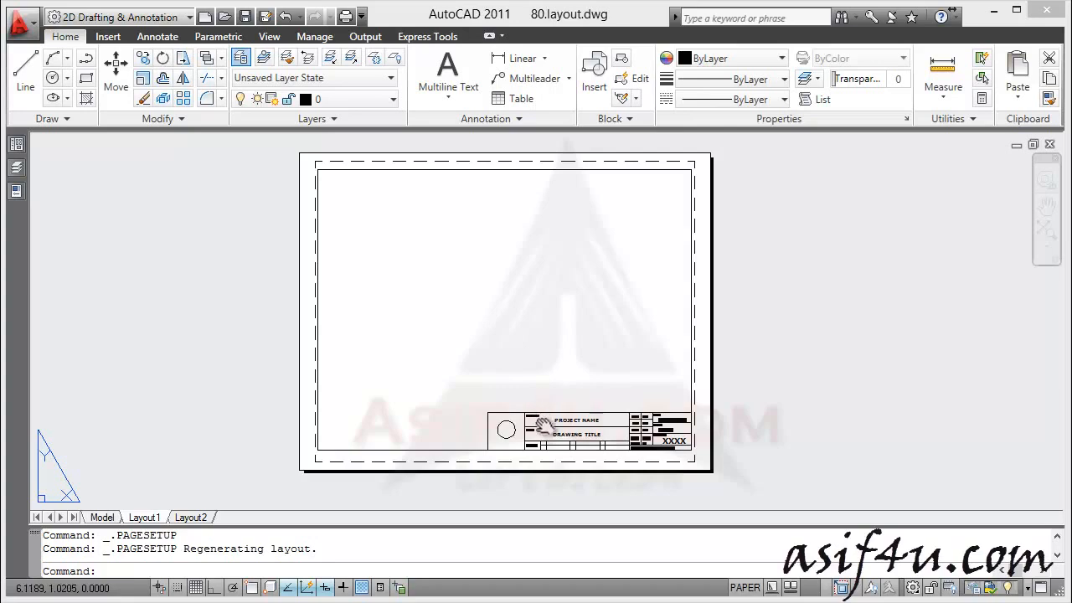
pyautogui.scroll(3, 551, 429)
pyautogui.scroll(2, 550, 439)
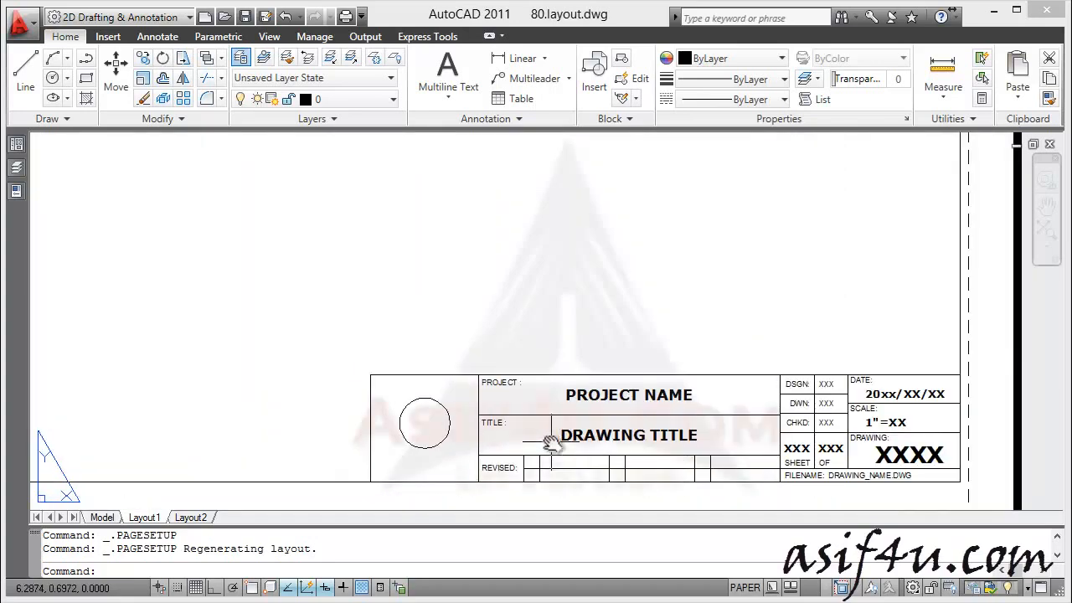
pyautogui.scroll(-4, 554, 438)
pyautogui.scroll(-1, 549, 331)
pyautogui.scroll(-3, 548, 344)
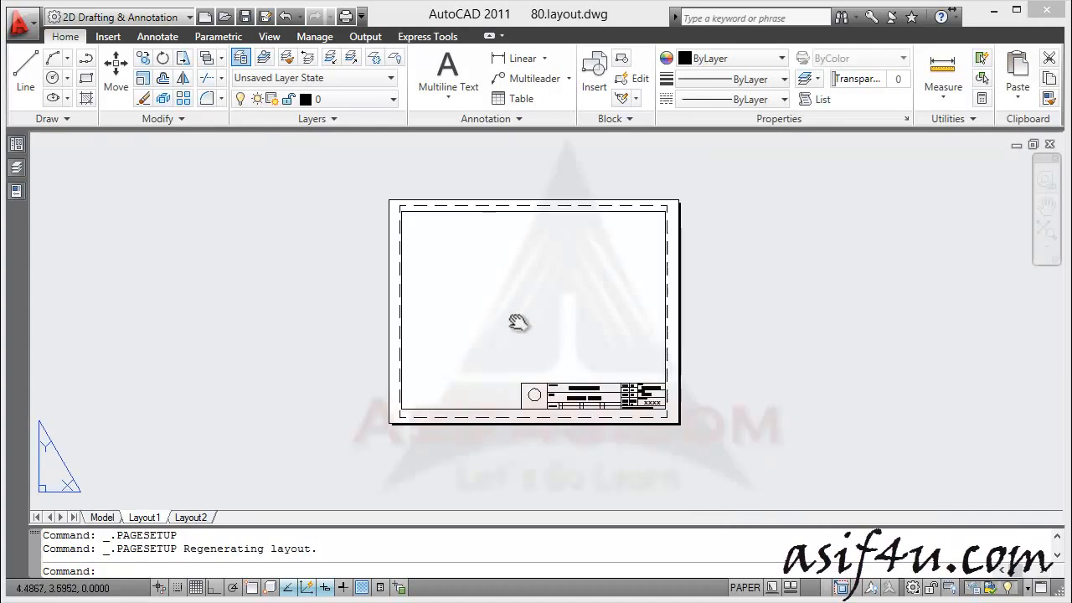
pyautogui.scroll(2, 520, 315)
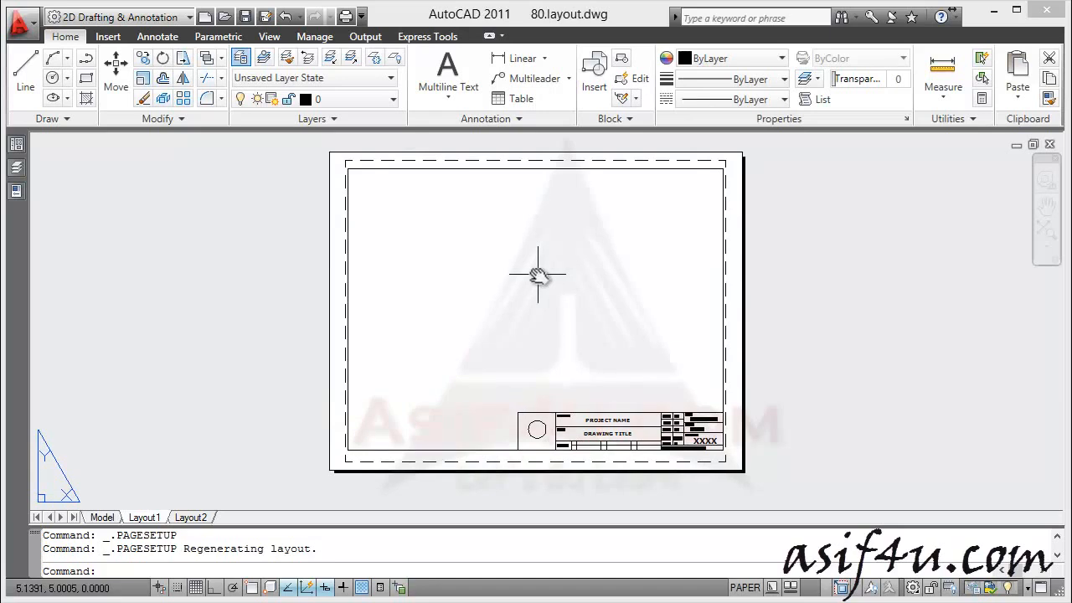
pyautogui.click(100, 517)
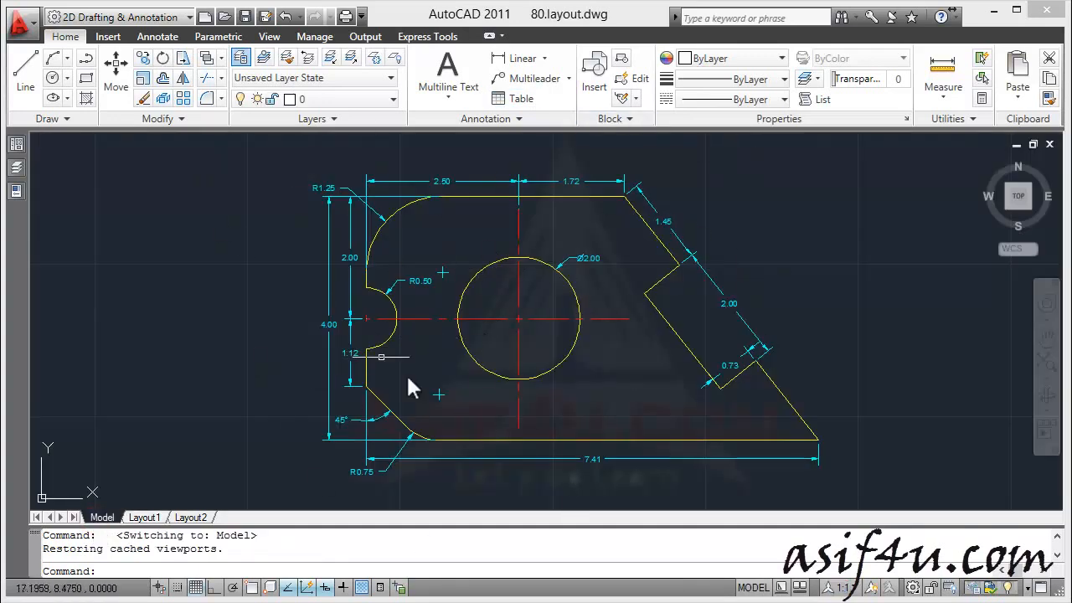
pyautogui.click(139, 518)
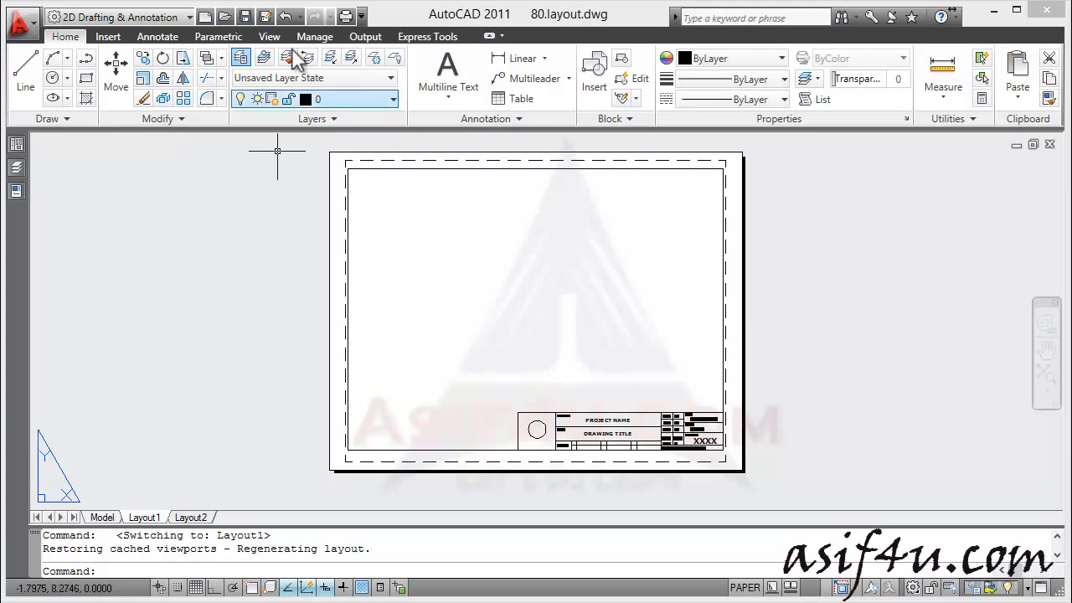
# - Create a single viewport in Layout1 with object snap on, from the border's upper-left corner to the title block's upper-right corner
pyautogui.click(269, 37)
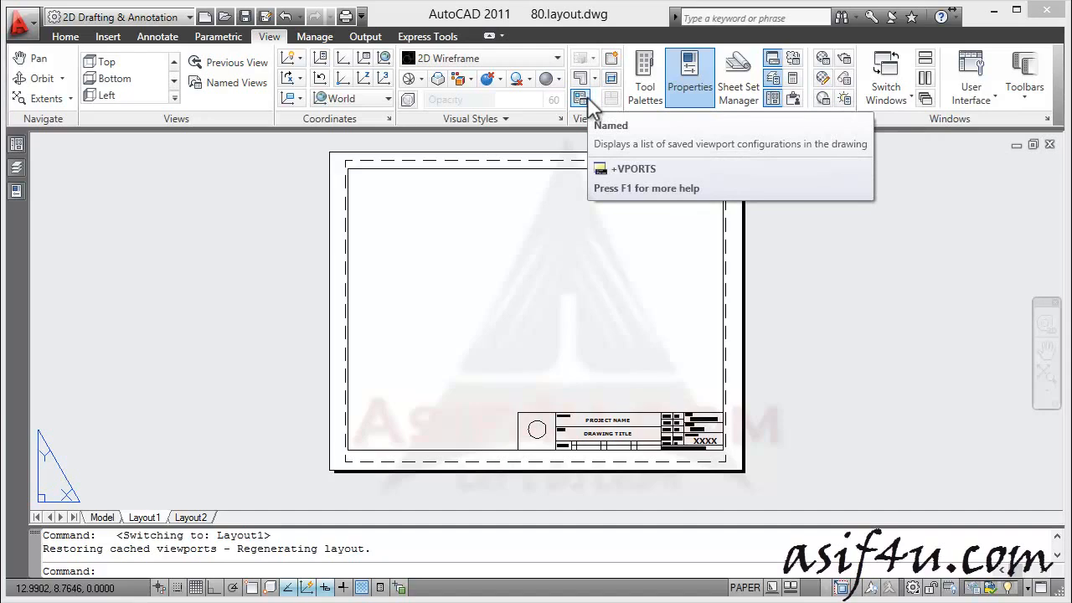
pyautogui.click(611, 58)
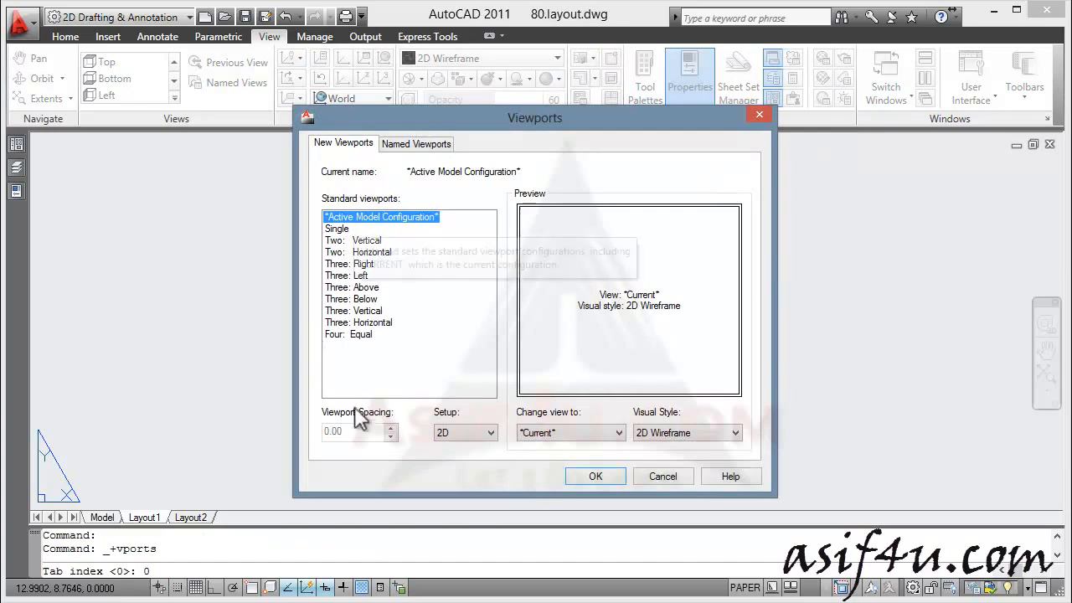
pyautogui.click(335, 229)
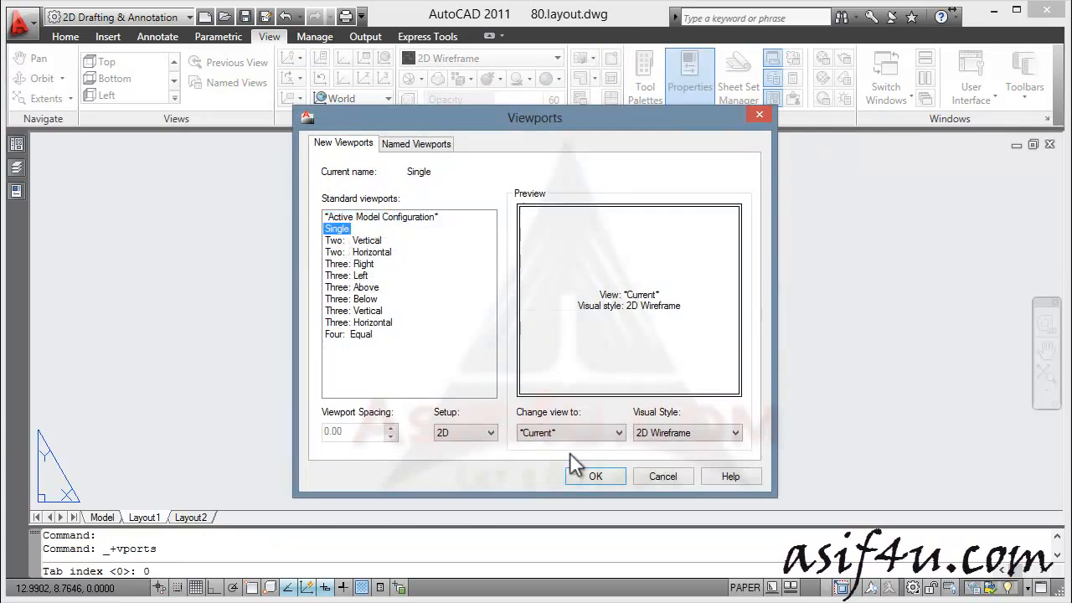
pyautogui.click(594, 476)
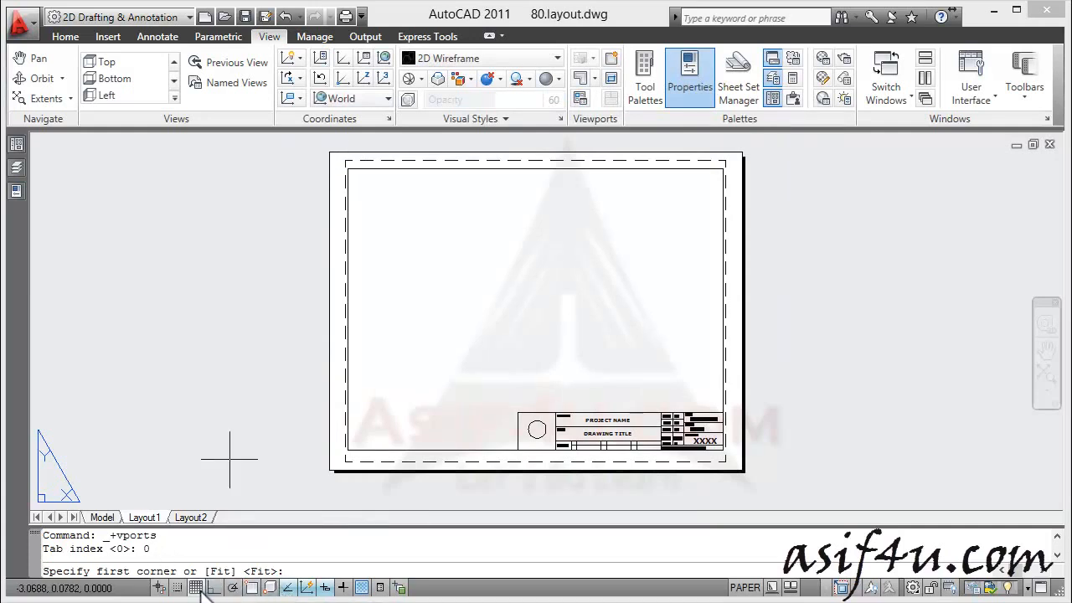
pyautogui.click(252, 588)
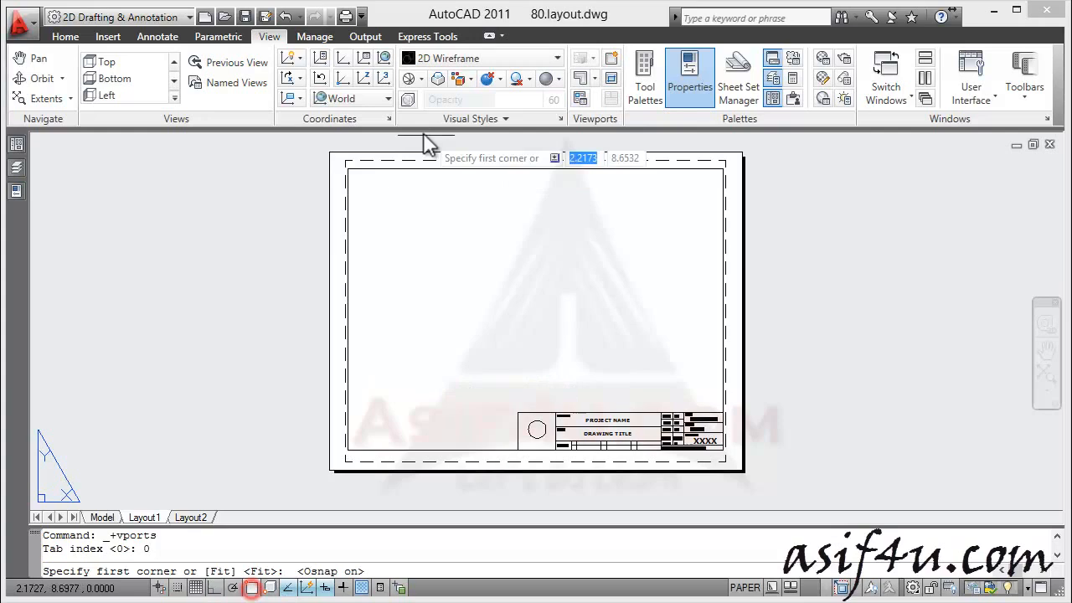
pyautogui.click(348, 167)
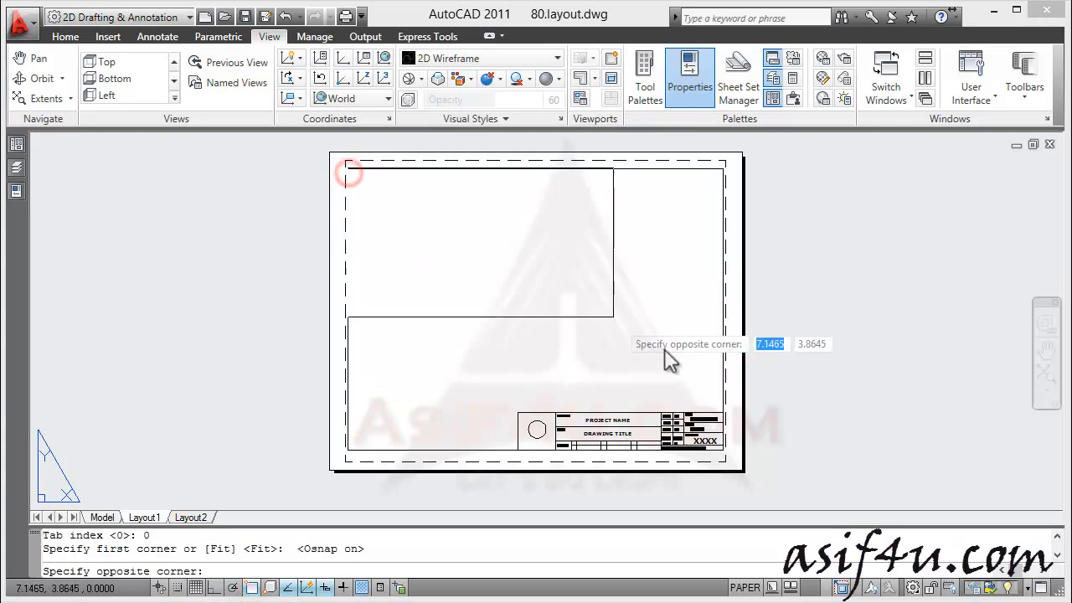
pyautogui.scroll(3, 723, 419)
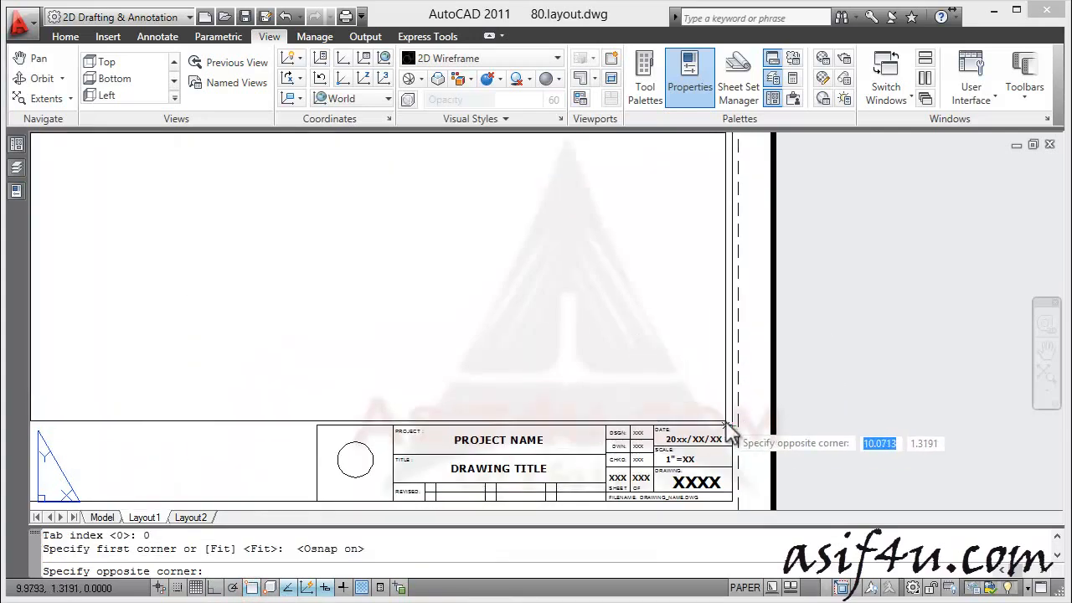
pyautogui.click(732, 425)
pyautogui.scroll(-3, 397, 289)
pyautogui.moveTo(358, 249)
pyautogui.mouseDown(button='middle')
pyautogui.moveTo(454, 338)
pyautogui.moveTo(453, 255)
pyautogui.mouseUp(button='middle')
pyautogui.scroll(1, 451, 310)
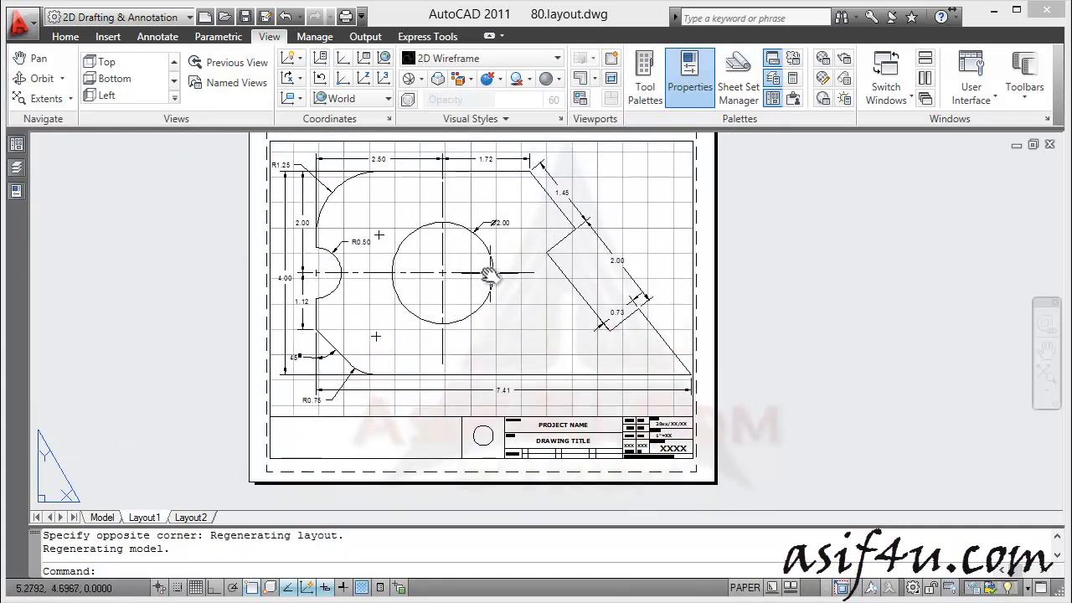
pyautogui.moveTo(471, 265); pyautogui.dragTo(481, 273, button='middle')
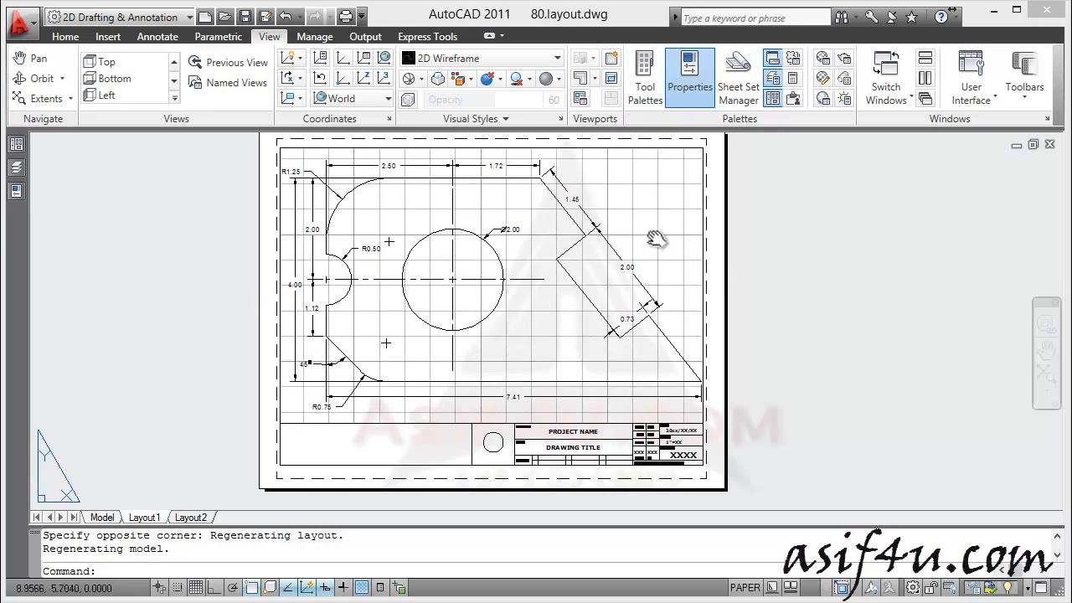
# - Activate the new viewport, set its scale to 1:1 and centre the part drawing inside it
pyautogui.doubleClick(619, 199)
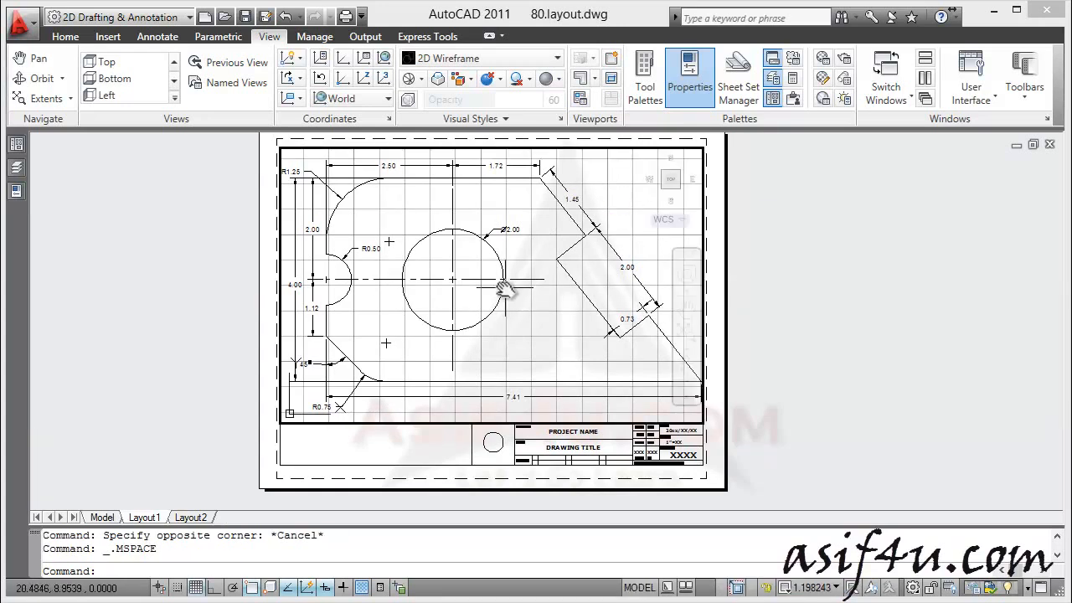
pyautogui.scroll(-3, 505, 289)
pyautogui.scroll(2, 503, 298)
pyautogui.scroll(2, 505, 300)
pyautogui.scroll(-2, 469, 314)
pyautogui.moveTo(441, 326); pyautogui.dragTo(461, 333, button='middle')
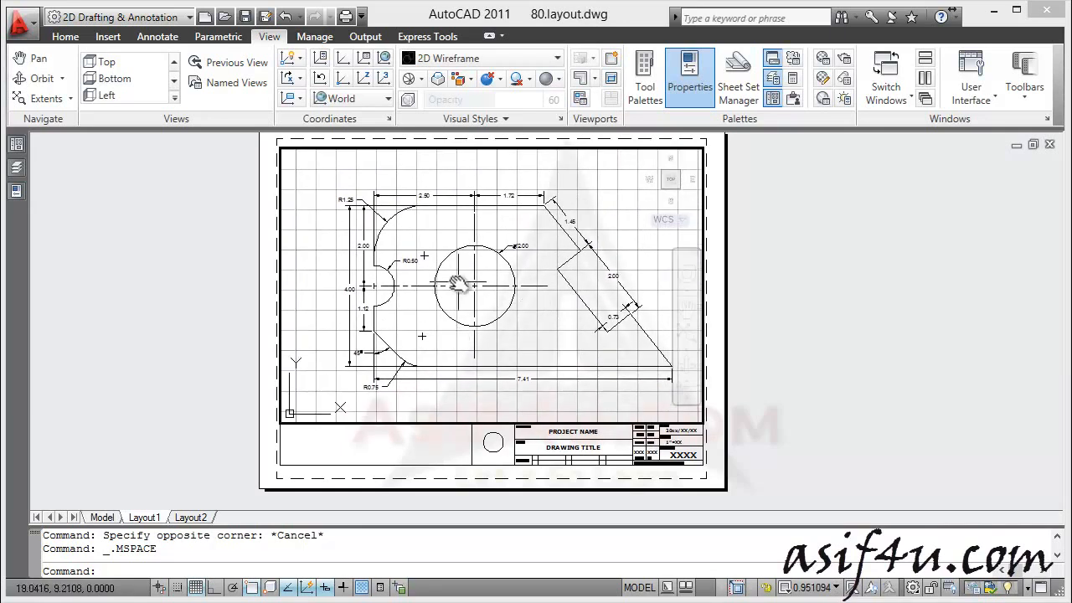
pyautogui.click(834, 588)
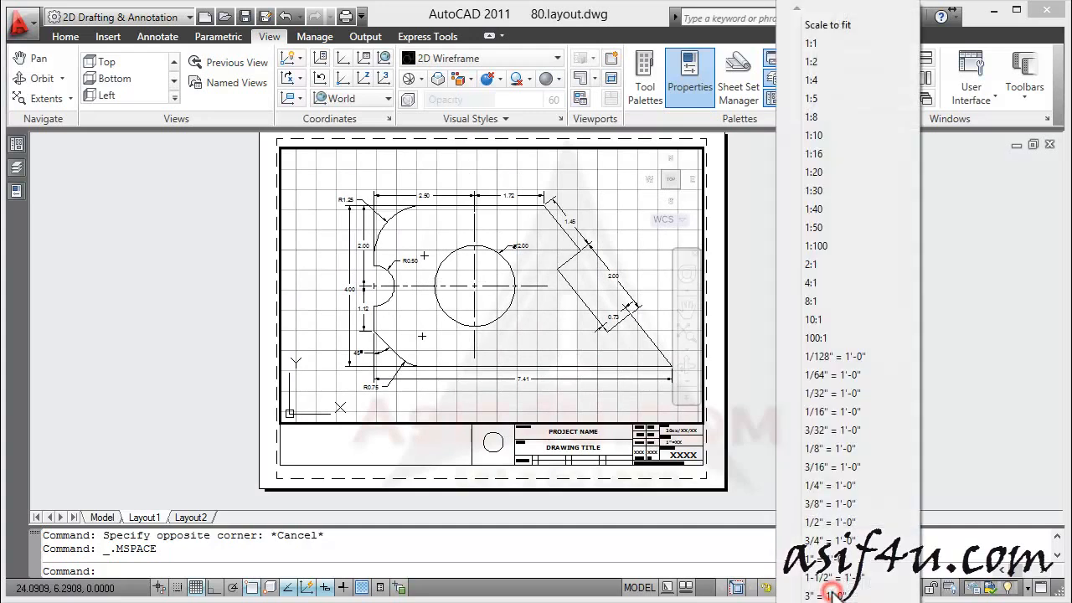
pyautogui.click(832, 46)
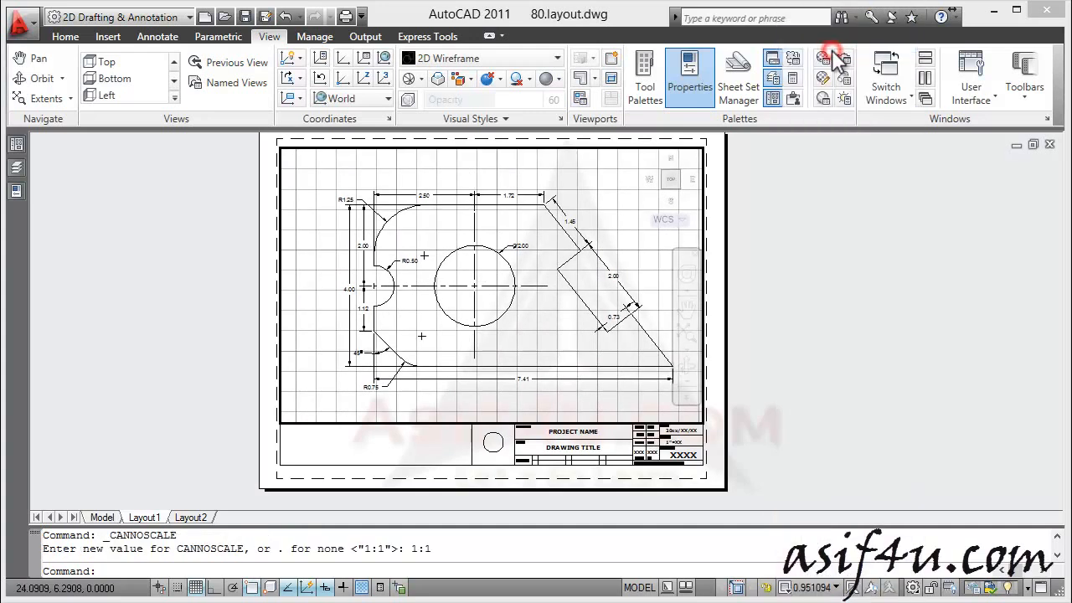
pyautogui.moveTo(514, 299)
pyautogui.mouseDown(button='middle')
pyautogui.moveTo(500, 312)
pyautogui.moveTo(485, 303)
pyautogui.mouseUp(button='middle')
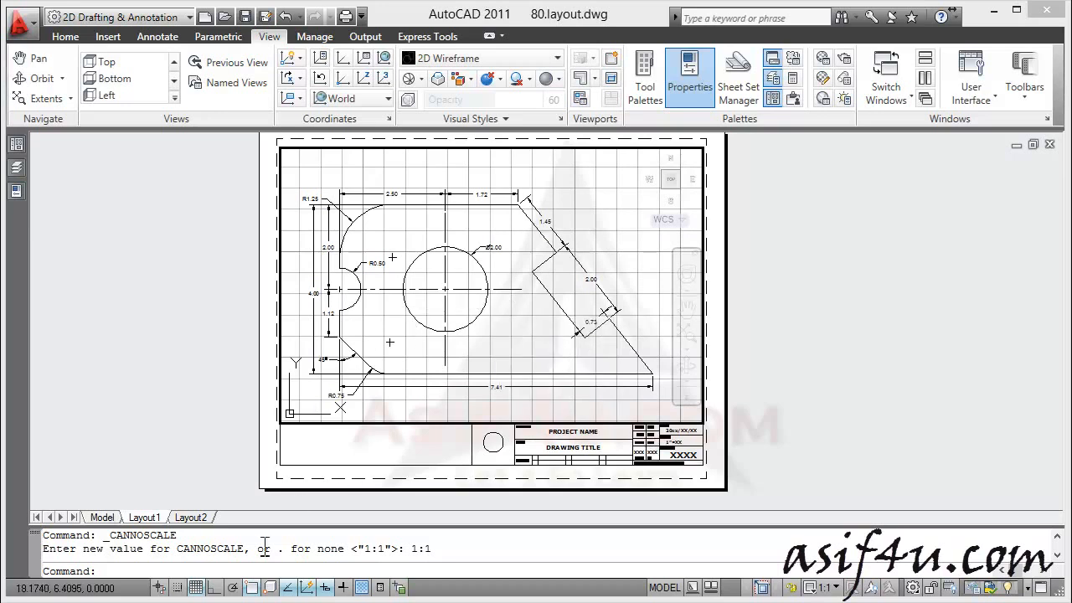
# - Turn off the grid in the viewport and lock its view, ending back in paper space
pyautogui.click(196, 587)
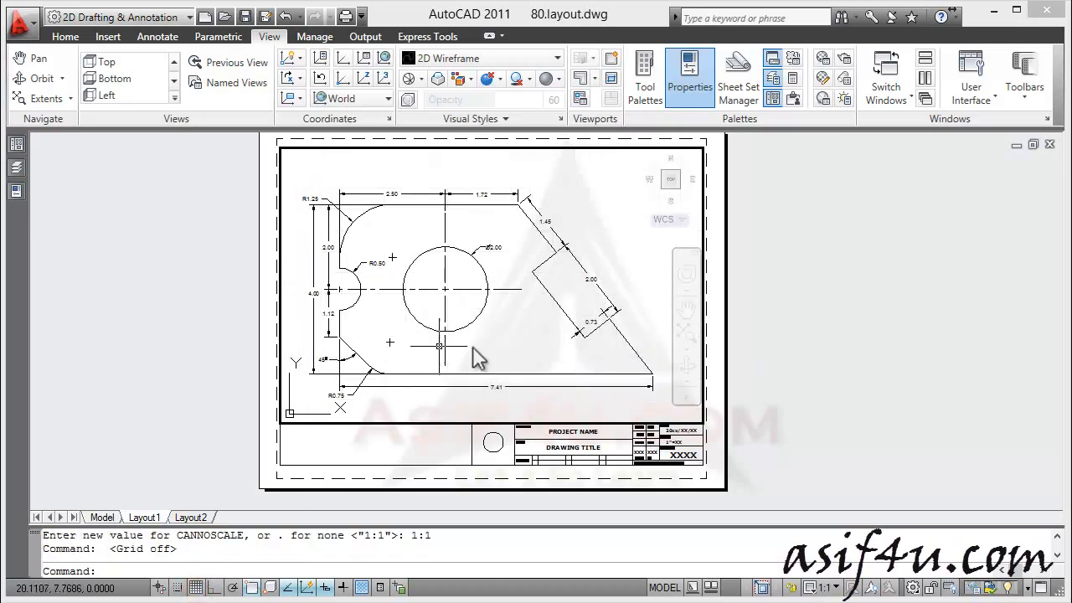
pyautogui.click(793, 589)
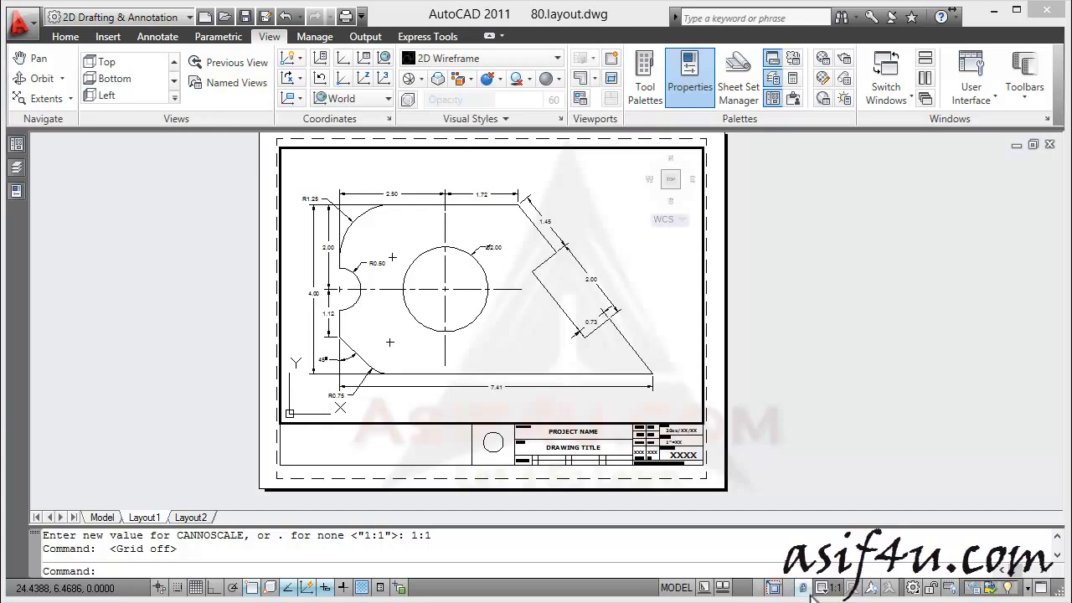
pyautogui.scroll(-2, 436, 293)
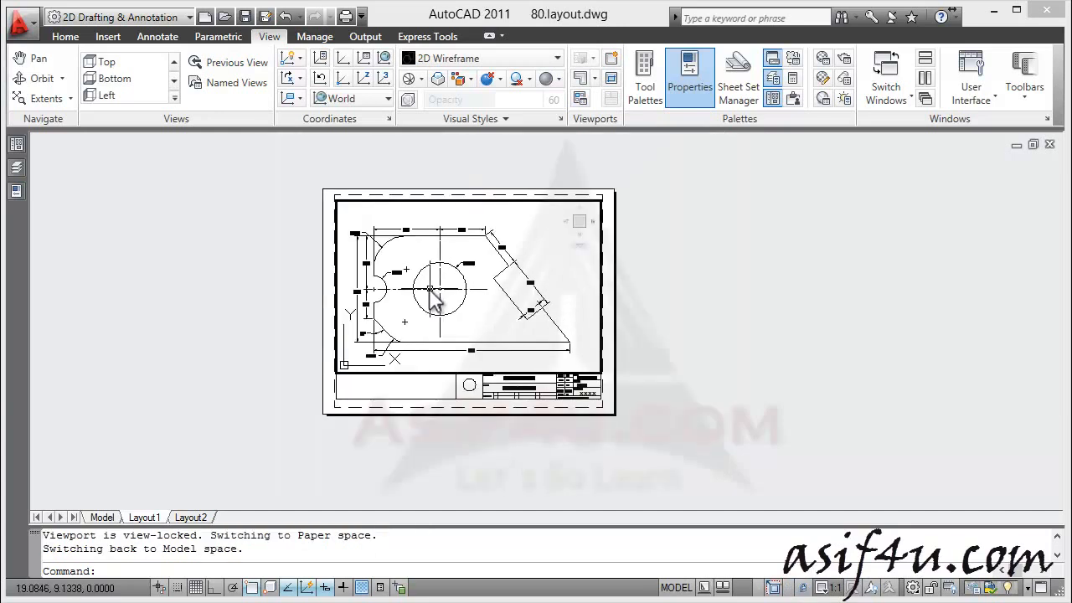
pyautogui.scroll(3, 436, 293)
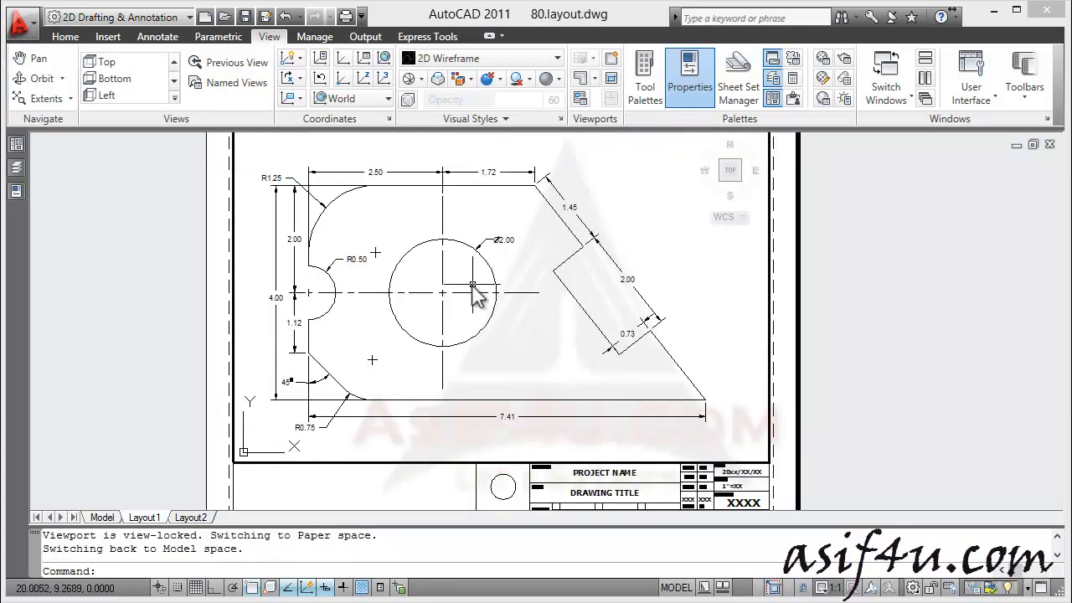
pyautogui.scroll(-2, 491, 302)
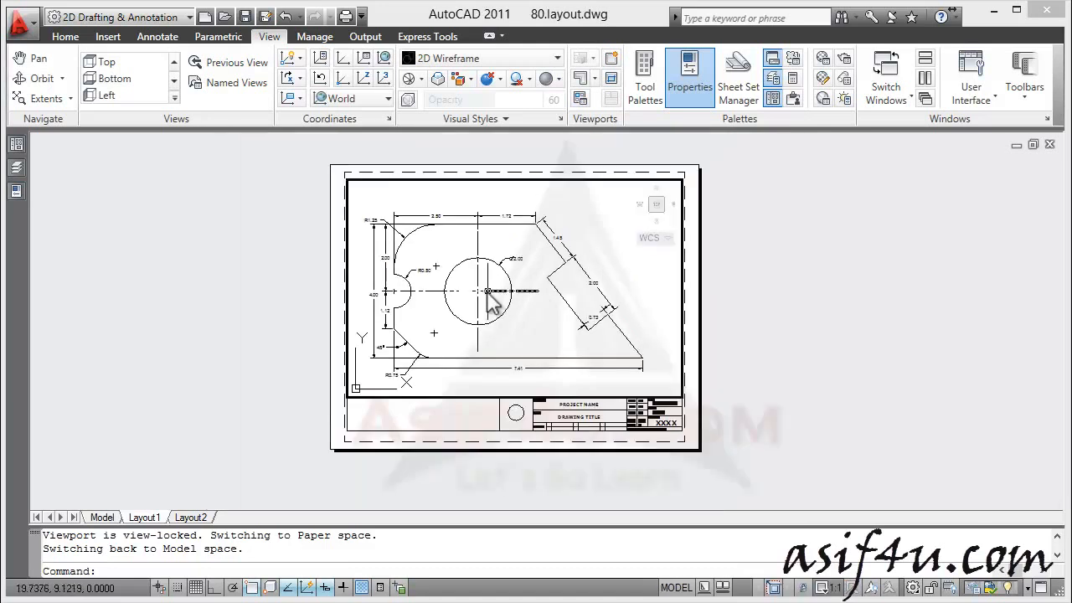
pyautogui.moveTo(491, 302); pyautogui.dragTo(506, 289, button='middle')
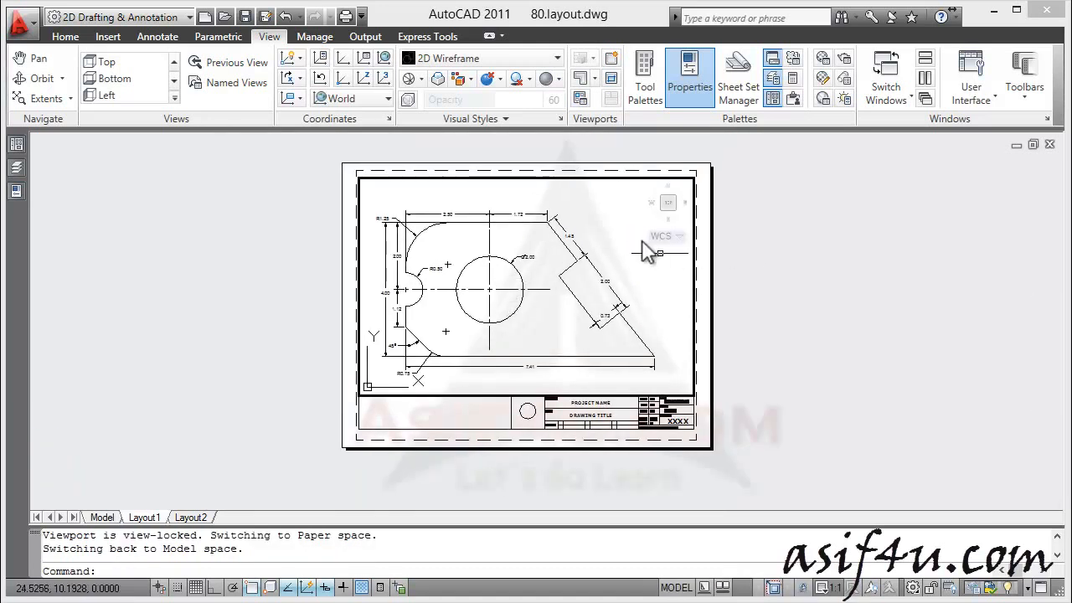
pyautogui.doubleClick(758, 281)
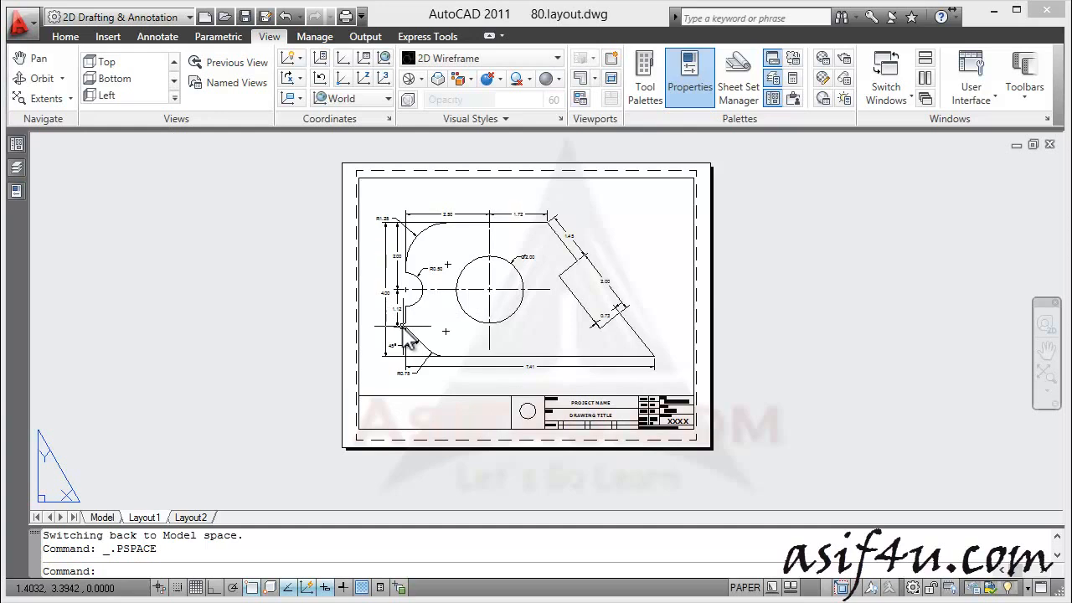
# - Plot Layout1 with the DWG To PDF.pc3 plotter and save the file as 80.layout-Layout1.pdf on the desktop
pyautogui.click(346, 19)
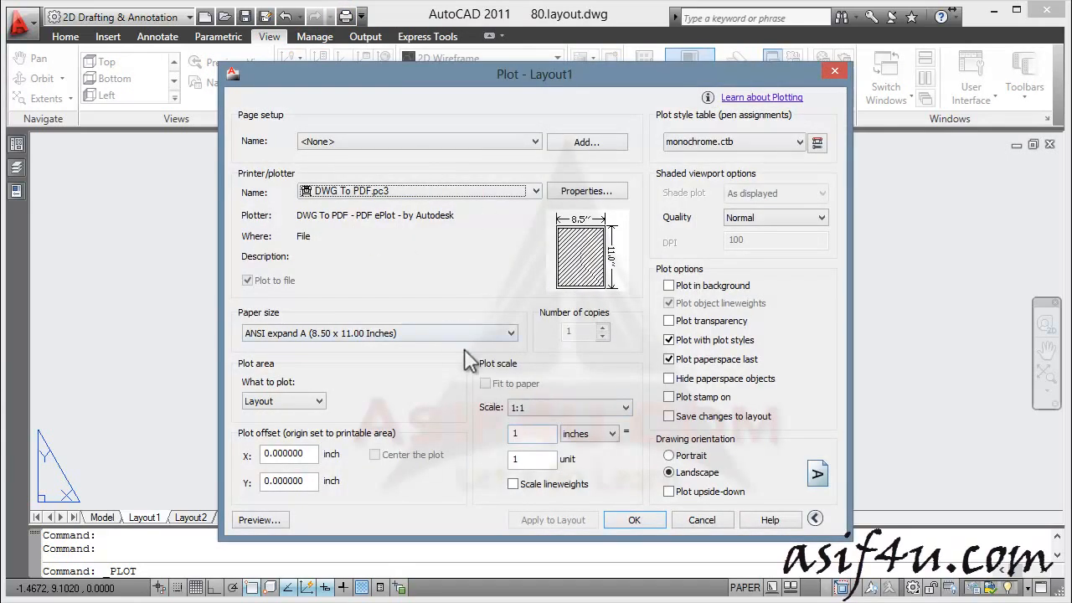
pyautogui.click(651, 520)
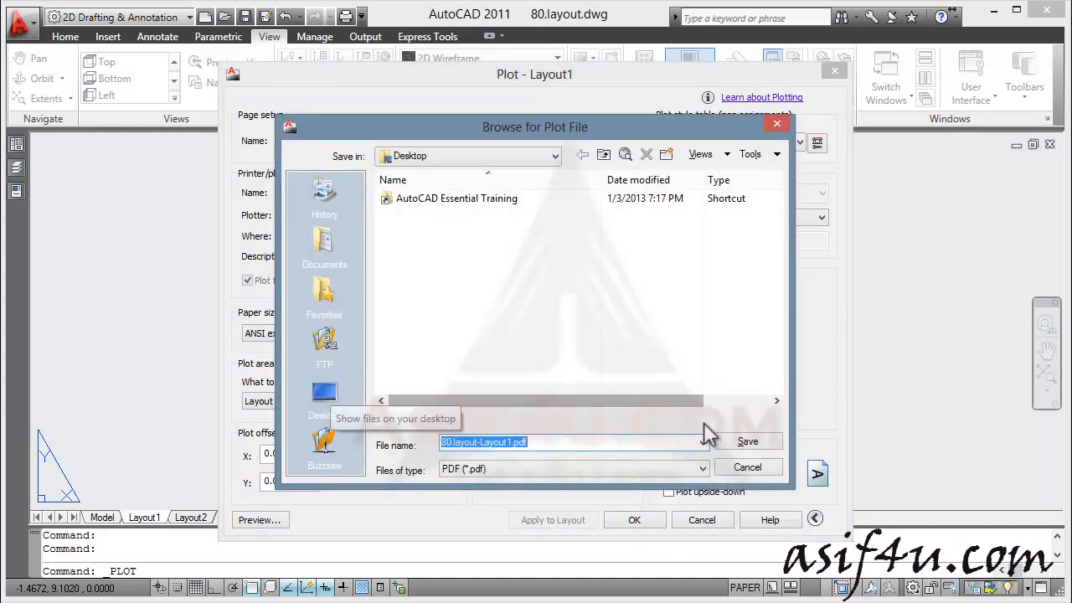
pyautogui.click(737, 441)
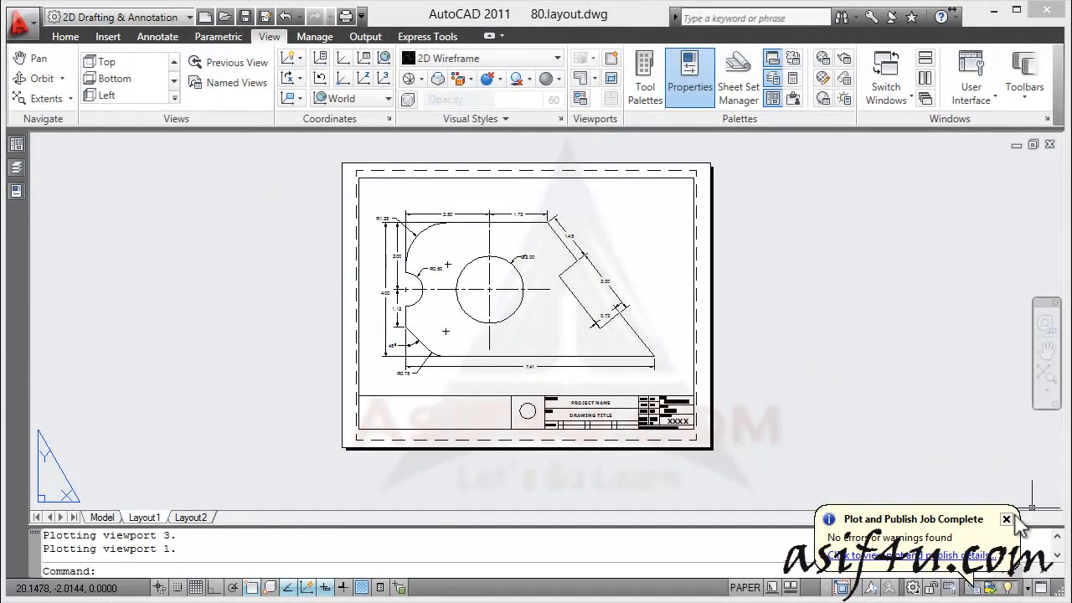
pyautogui.click(1007, 519)
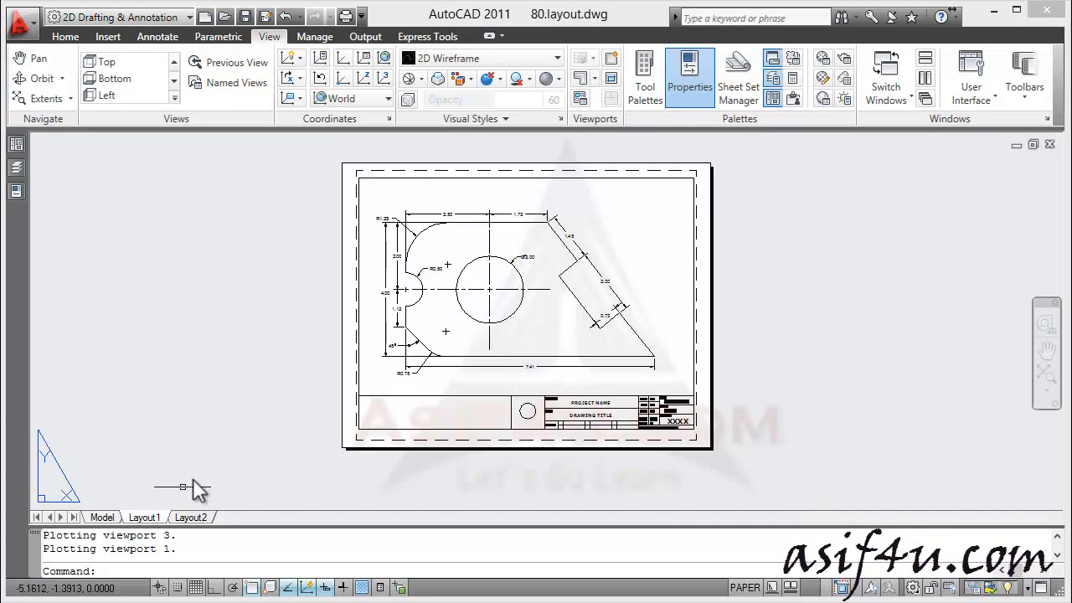
pyautogui.rightClick(147, 521)
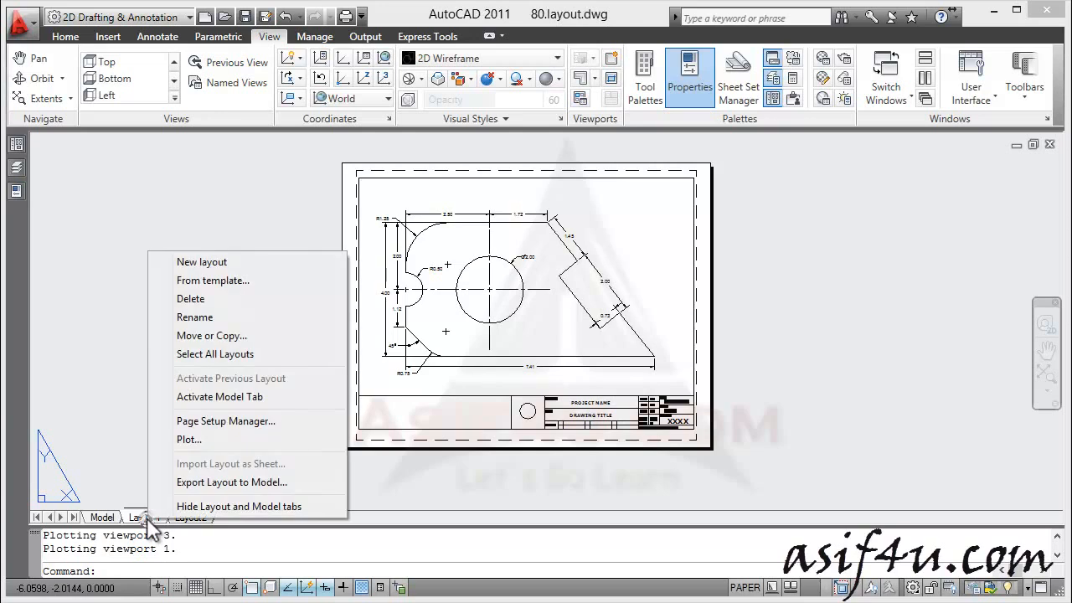
pyautogui.click(192, 323)
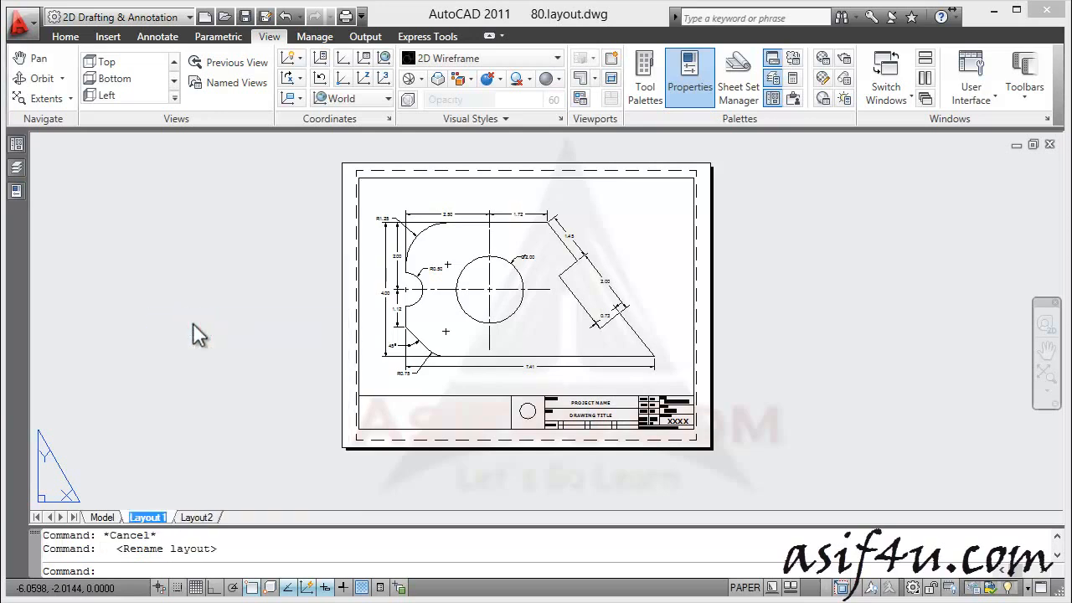
pyautogui.write('Final Design')
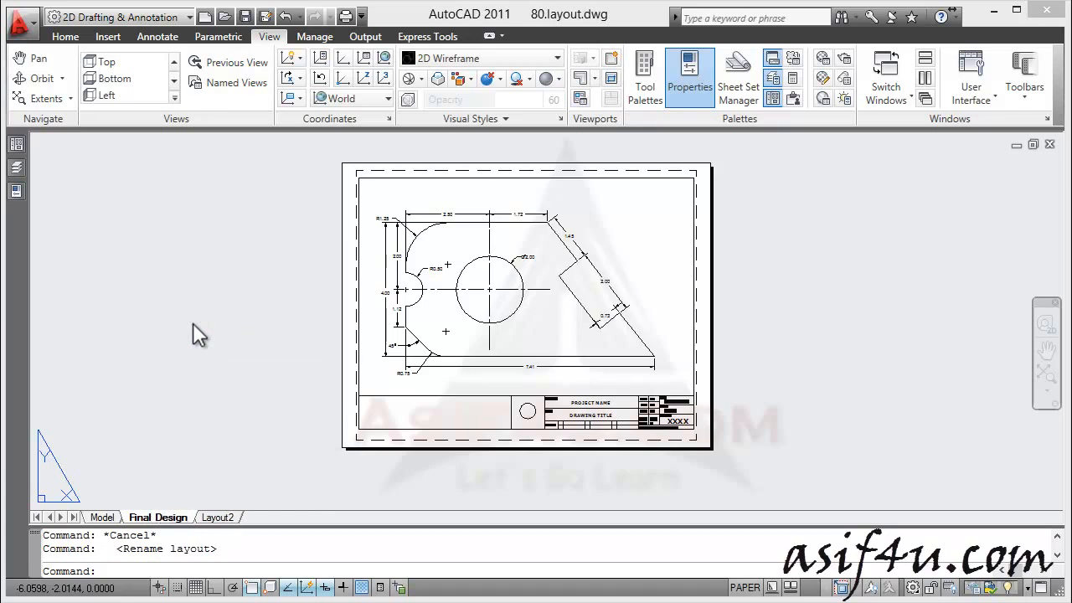
pyautogui.press('Escape')
# - Rename Layout1 as Final Design
pyautogui.rightClick(148, 517)
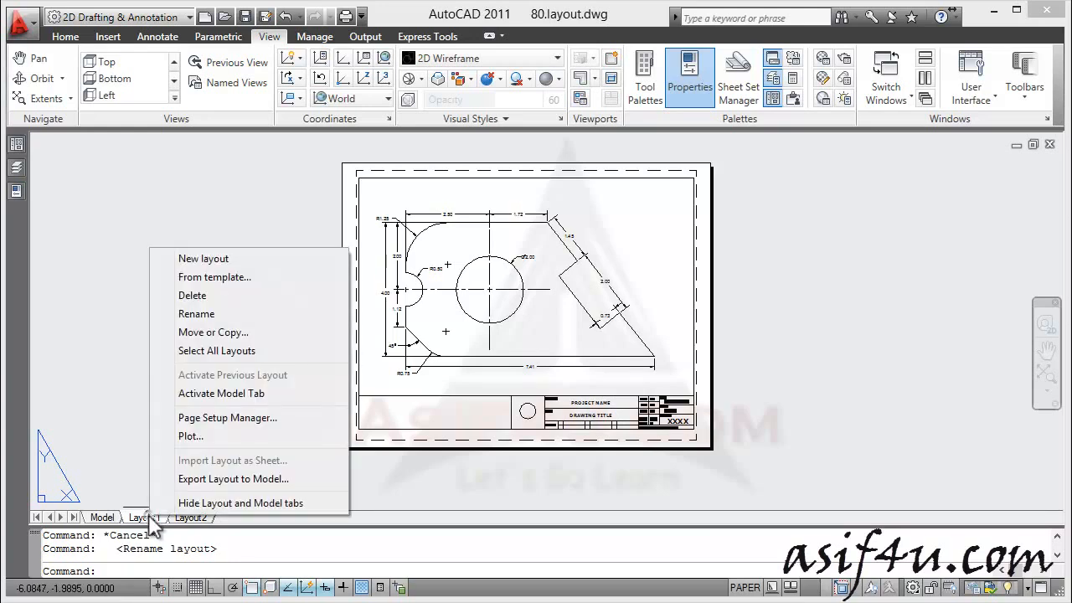
pyautogui.click(216, 316)
pyautogui.write('Final Design')
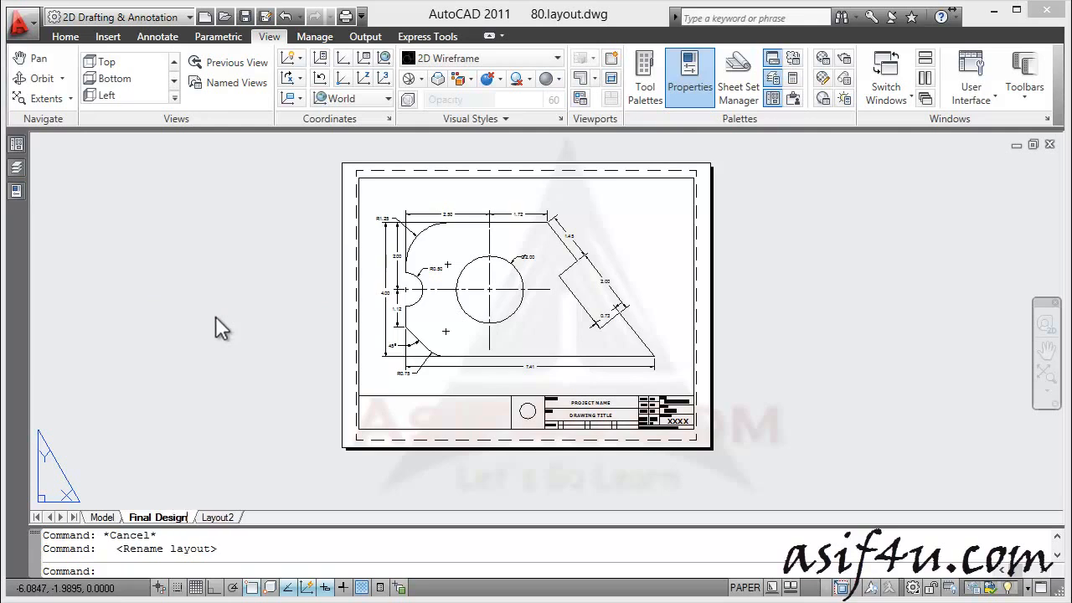
pyautogui.press('Return')
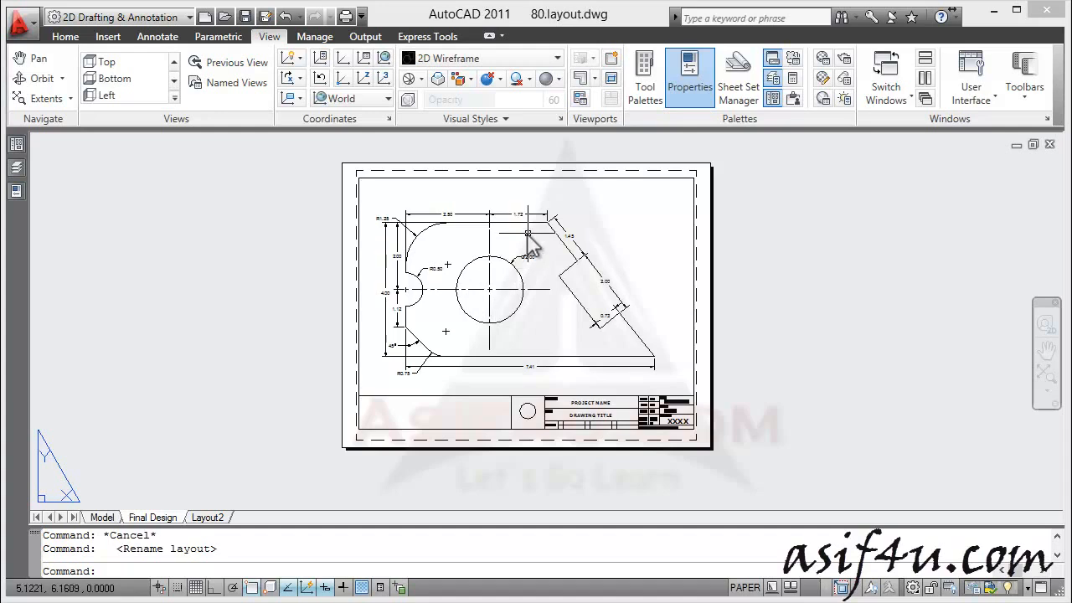
# - Examine the viewport's border around the part drawing, the list of drawing layers and the overall sheet in the Final Design layout
pyautogui.scroll(1, 533, 234)
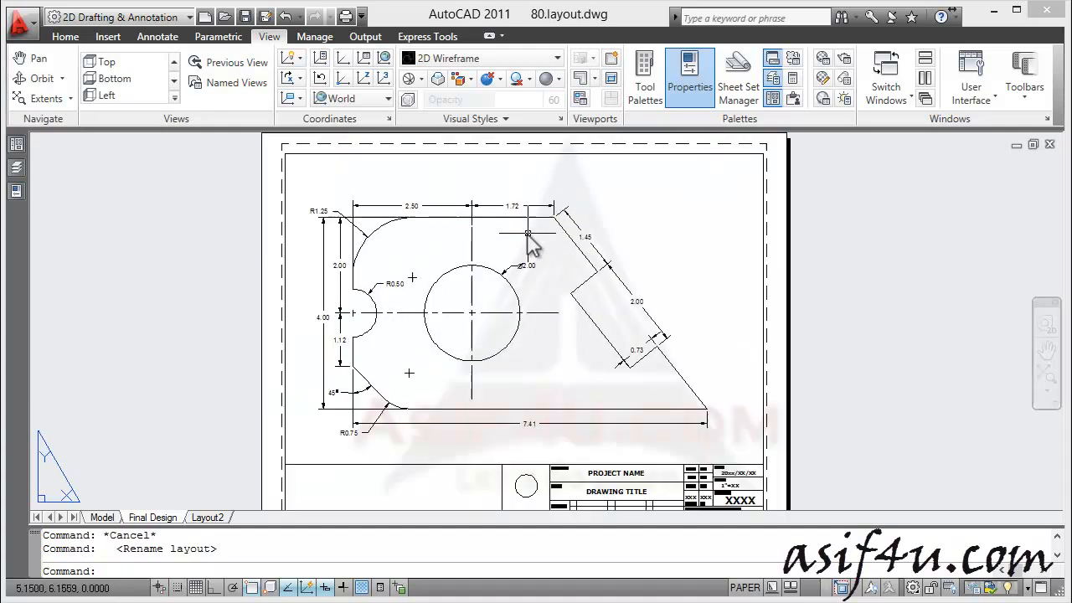
pyautogui.click(424, 464)
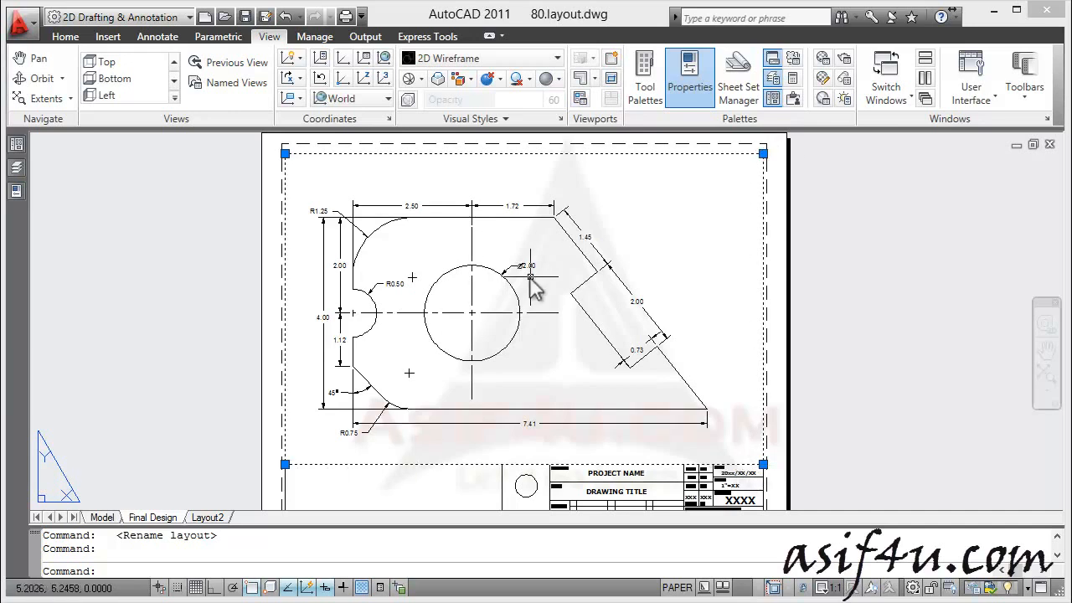
pyautogui.press('Escape')
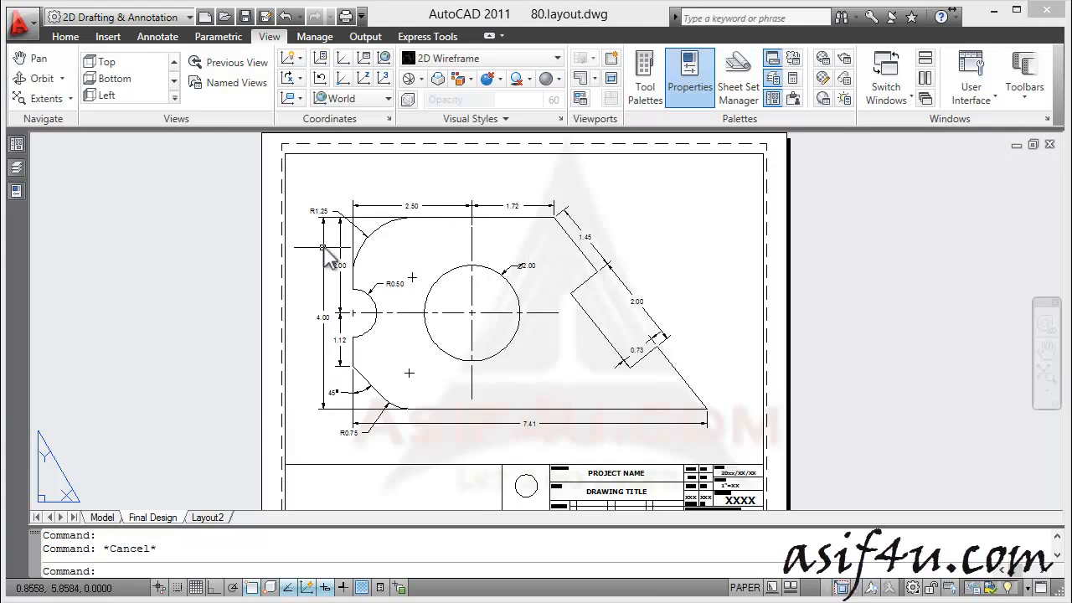
pyautogui.click(66, 36)
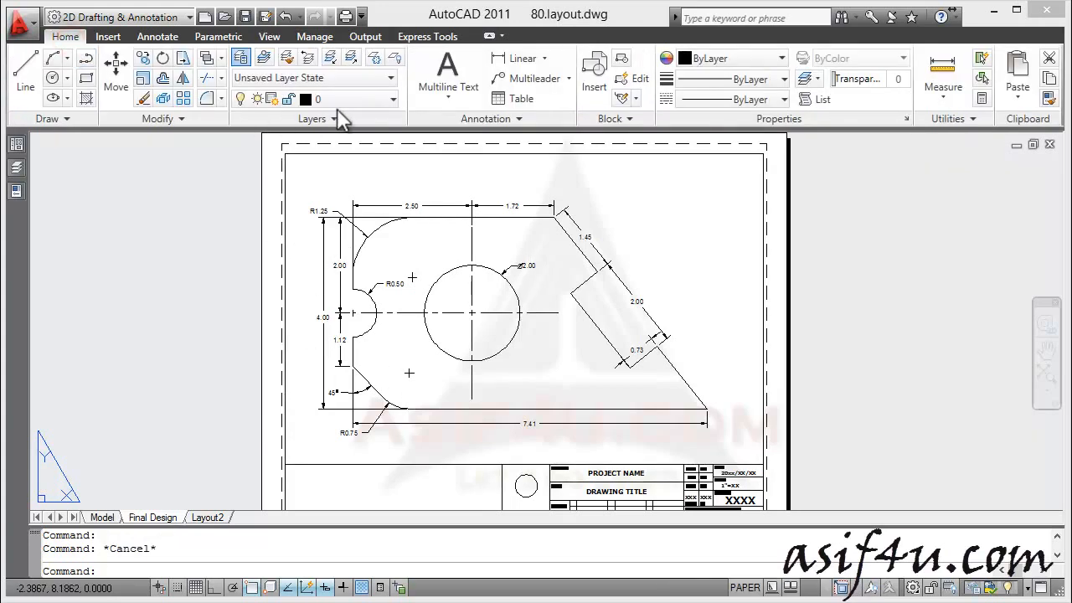
pyautogui.click(363, 101)
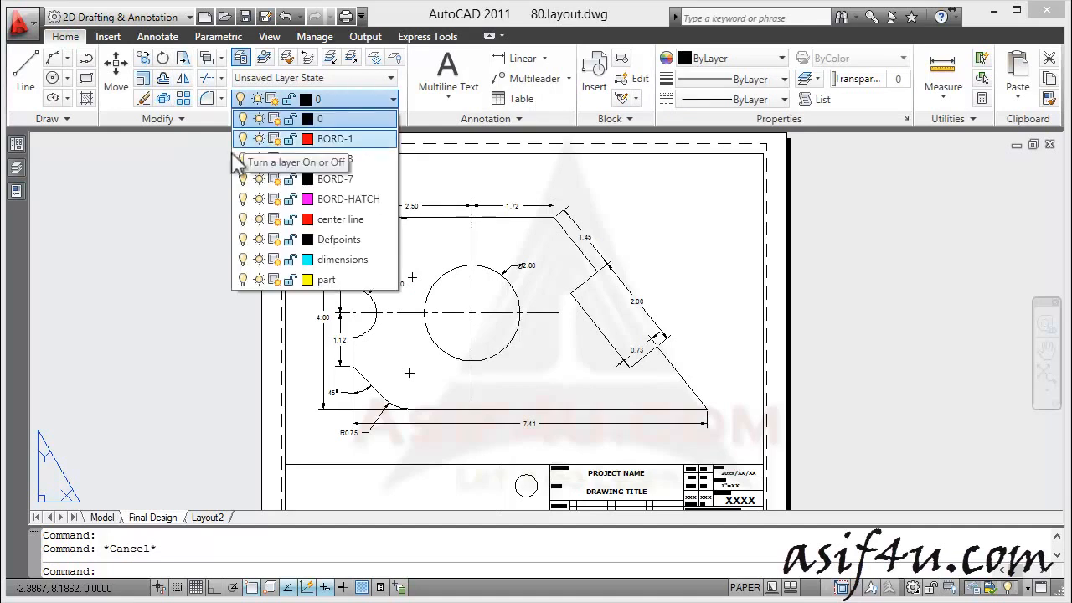
pyautogui.click(186, 256)
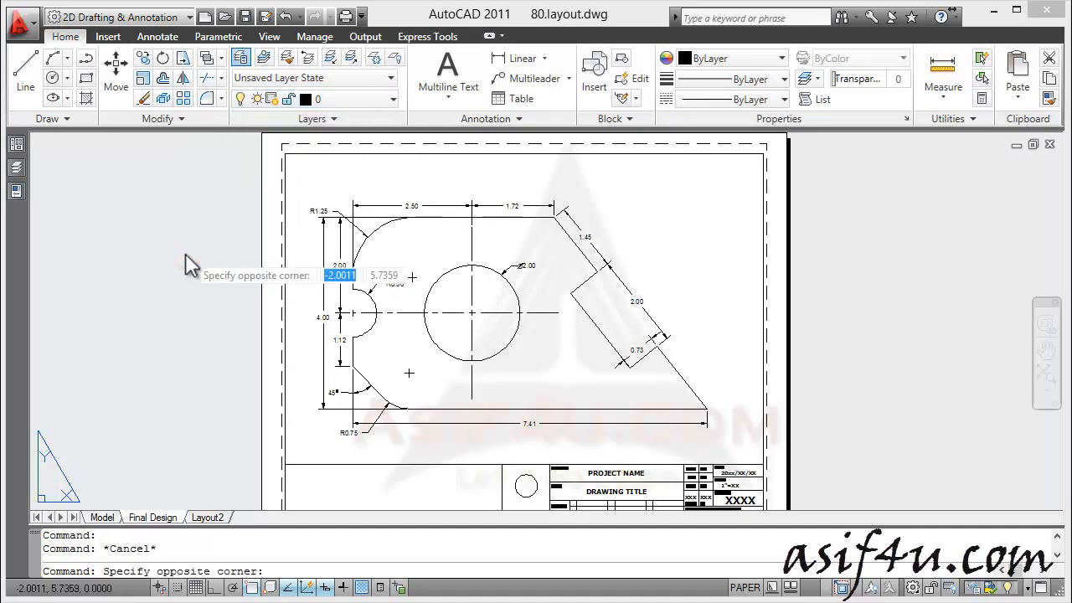
pyautogui.press('Escape')
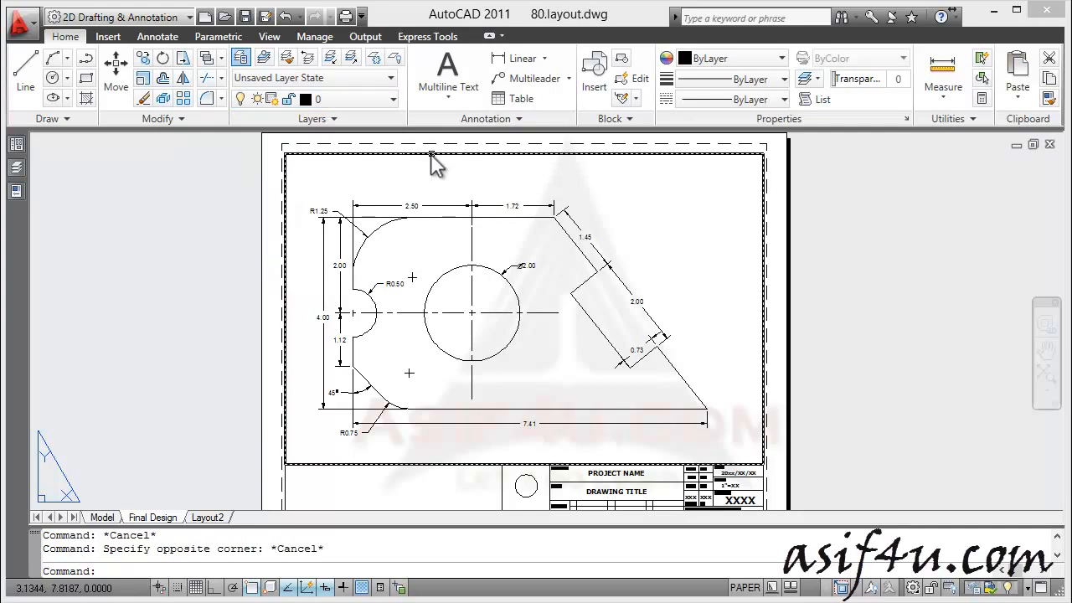
pyautogui.click(431, 154)
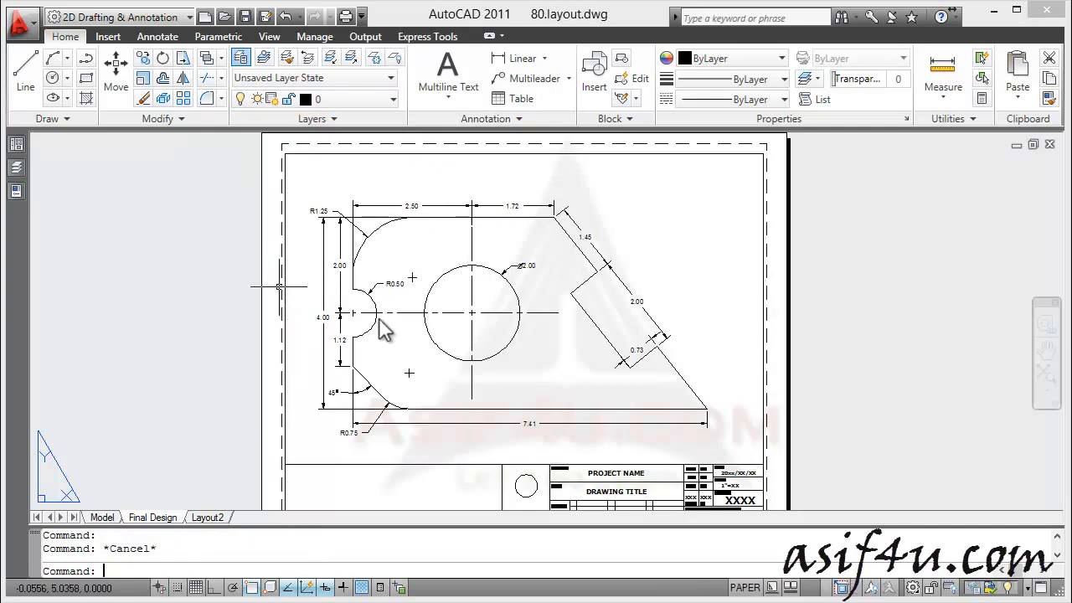
pyautogui.scroll(-2, 384, 314)
pyautogui.moveTo(459, 289); pyautogui.dragTo(486, 298, button='middle')
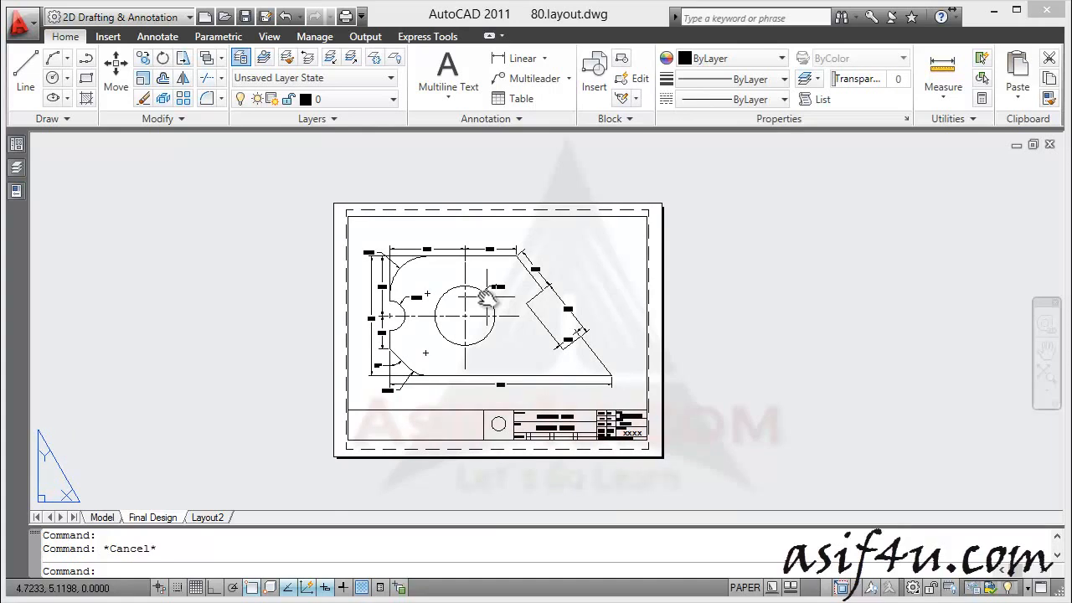
pyautogui.scroll(2, 486, 297)
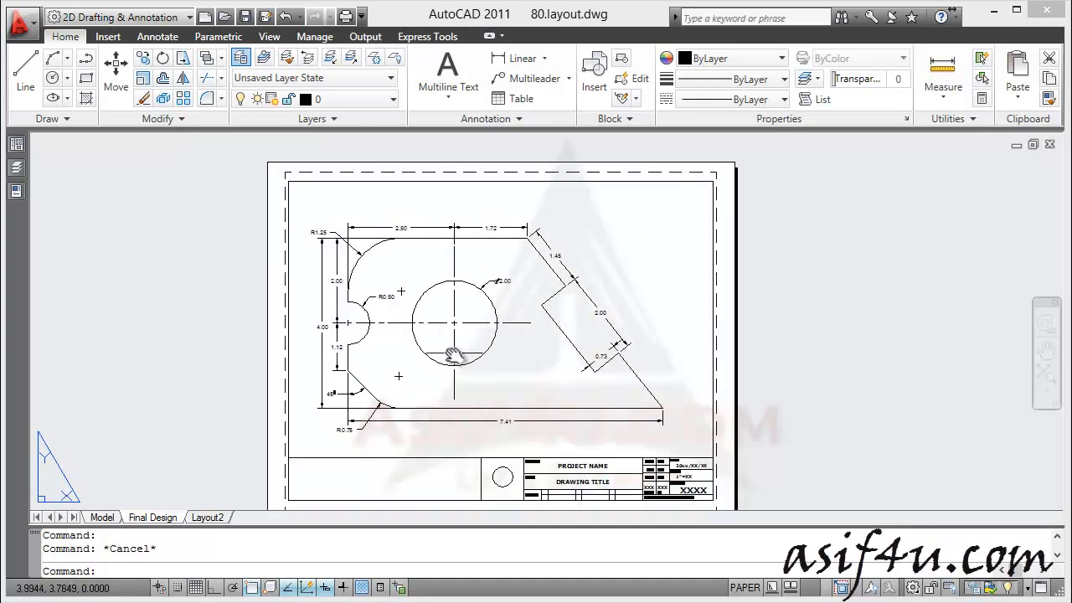